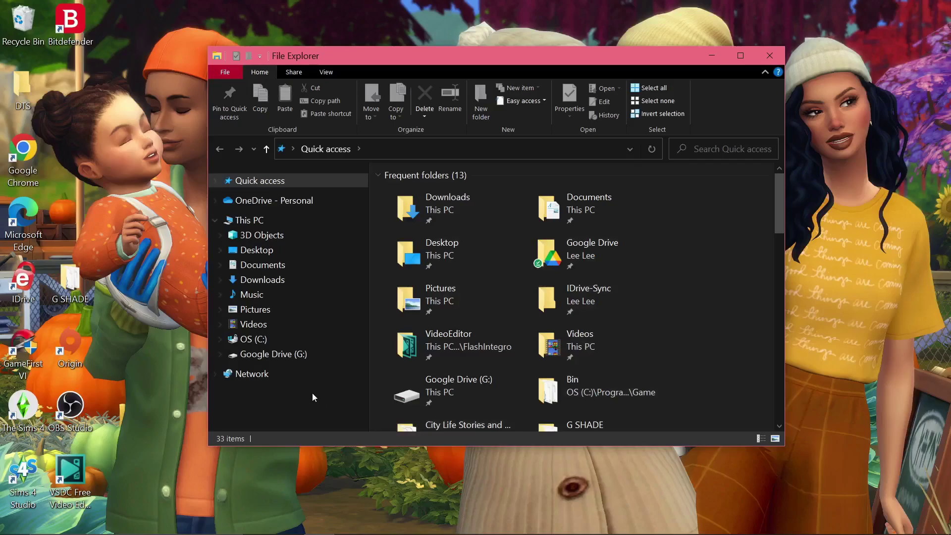
# Open the game's Bin folder at C:\Program Files (x86)\Origin Games\The Sims 4\Game\Bin.
pyautogui.click(257, 341)
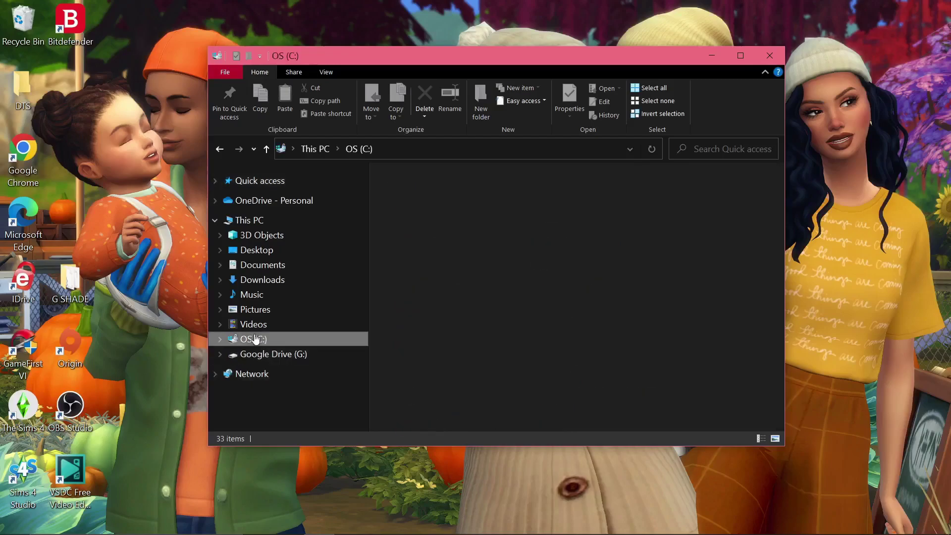
pyautogui.click(426, 300)
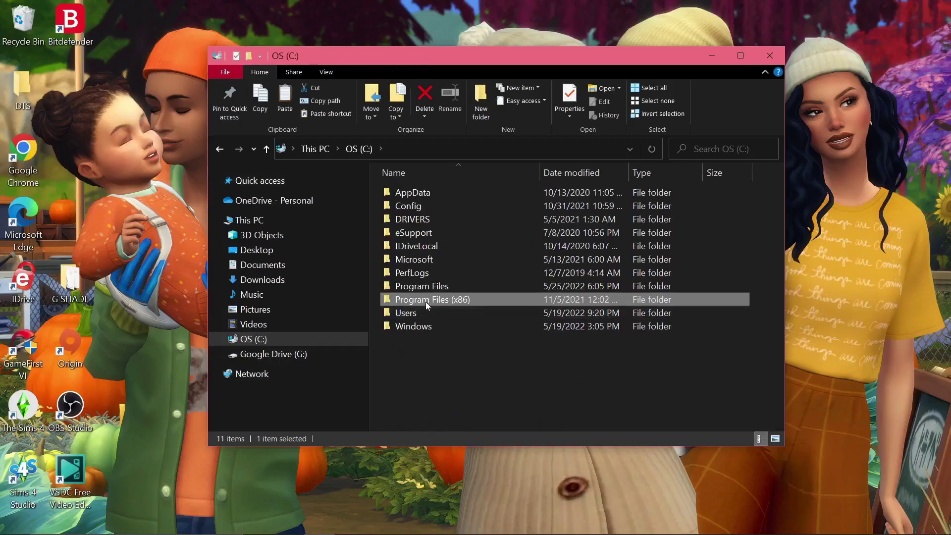
pyautogui.doubleClick(426, 299)
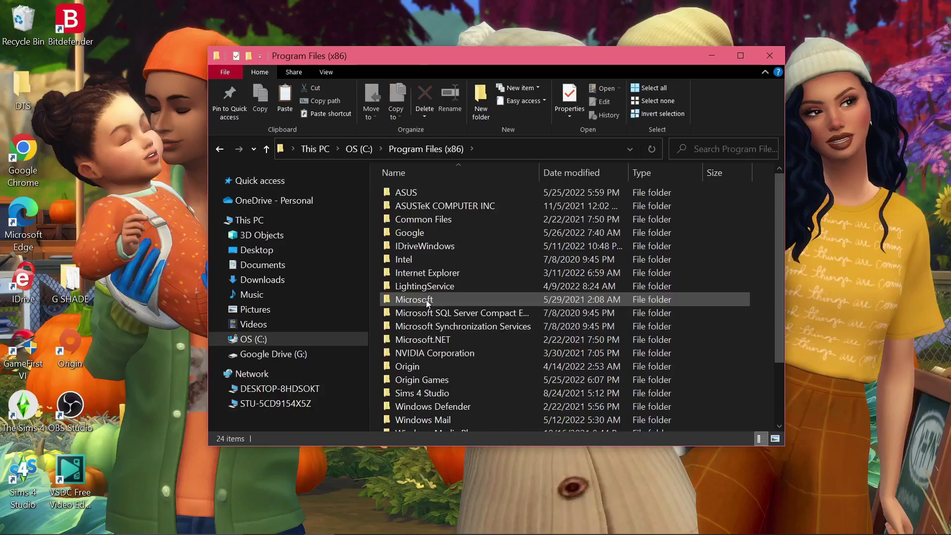
pyautogui.doubleClick(434, 380)
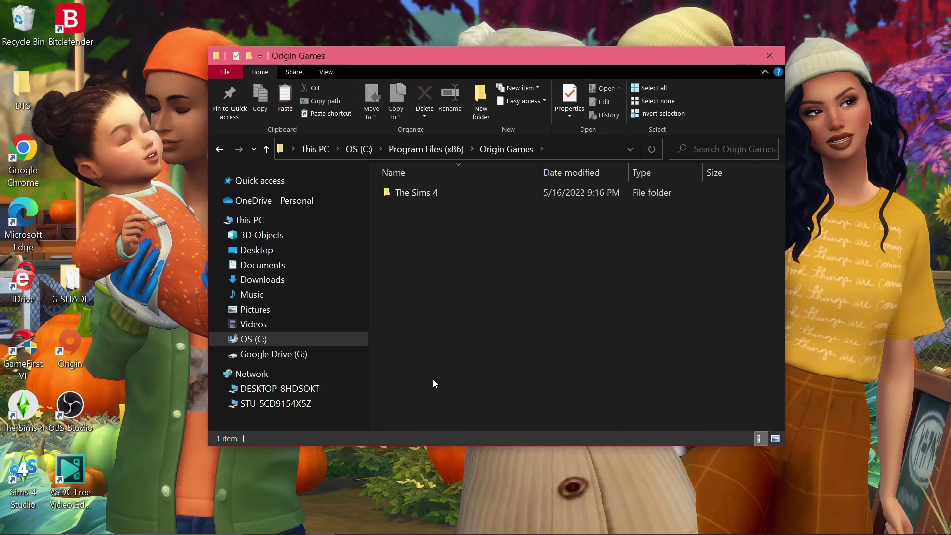
pyautogui.click(427, 197)
pyautogui.doubleClick(427, 195)
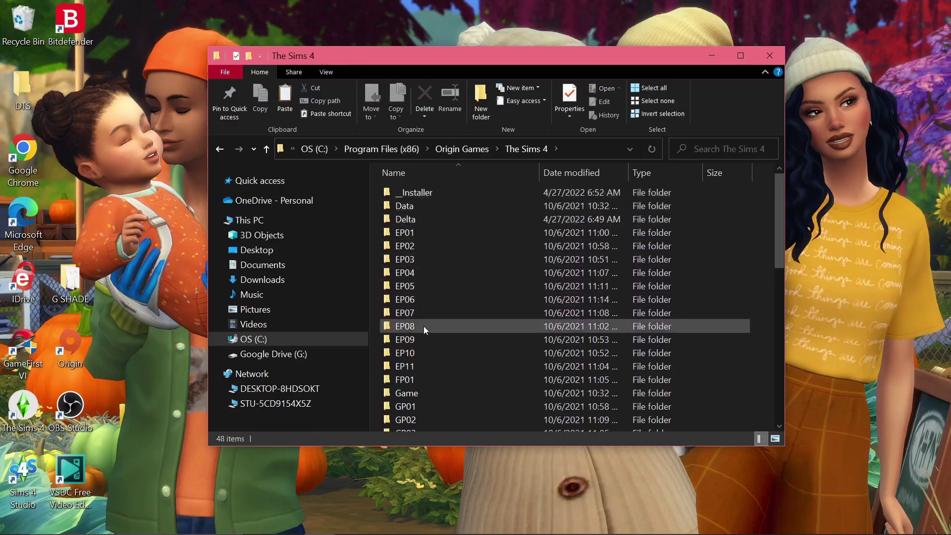
pyautogui.doubleClick(417, 391)
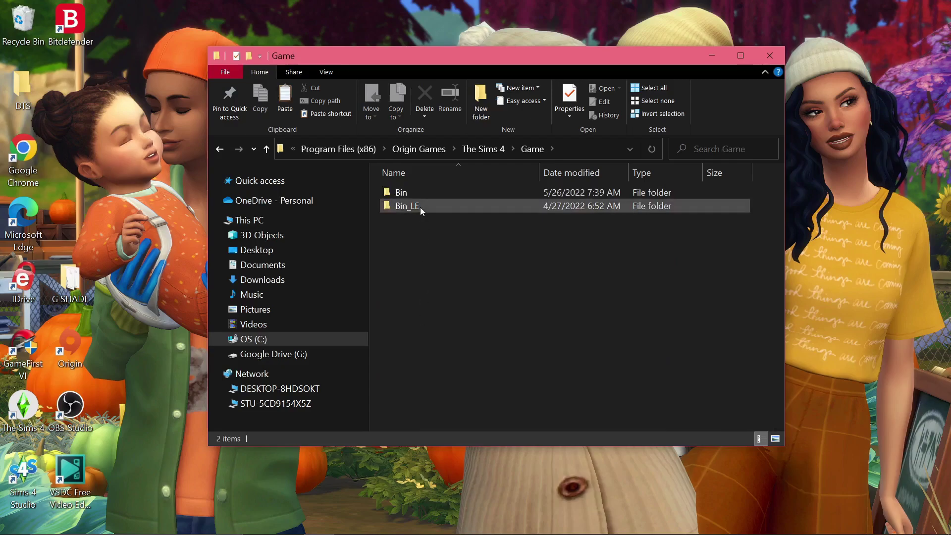
pyautogui.click(408, 192)
pyautogui.doubleClick(408, 192)
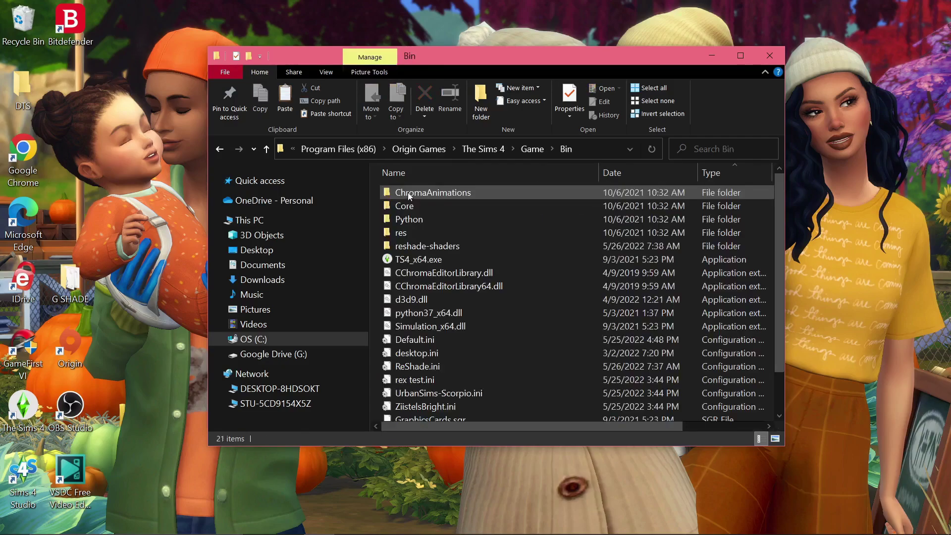
# Delete the reshade-shaders folder, ReShade.ini, rex test.ini, UrbanSims-Scorpio.ini, ZiistelsBright.ini and ReShade.log from the Bin folder.
pyautogui.click(465, 246)
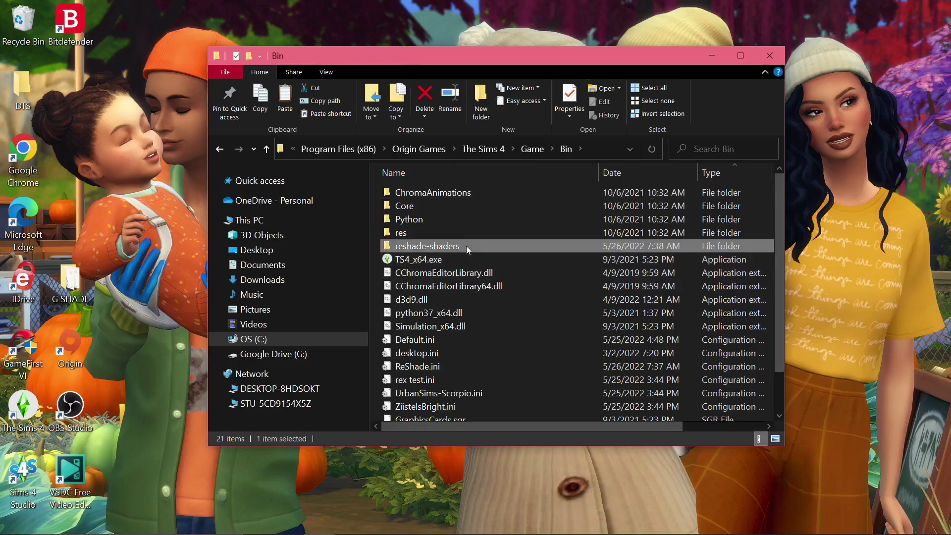
pyautogui.press('Delete')
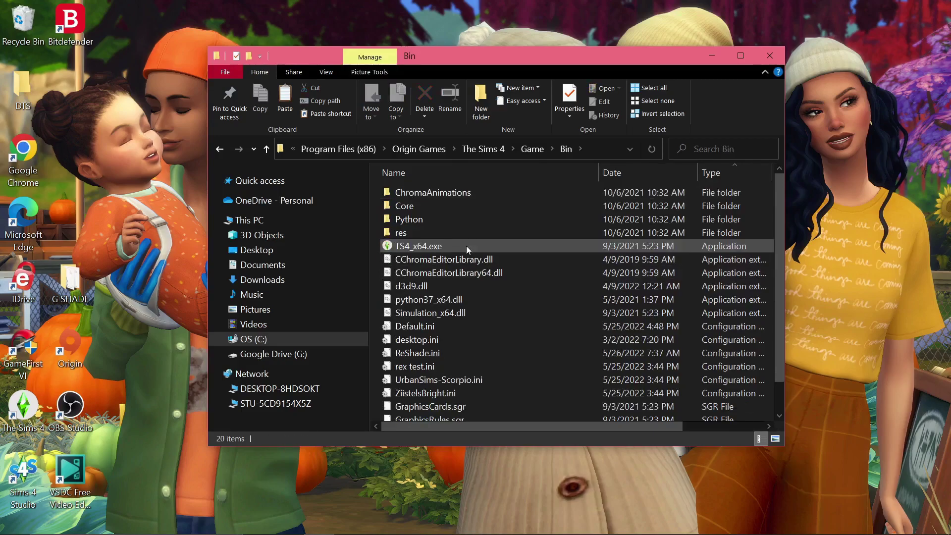
pyautogui.click(421, 354)
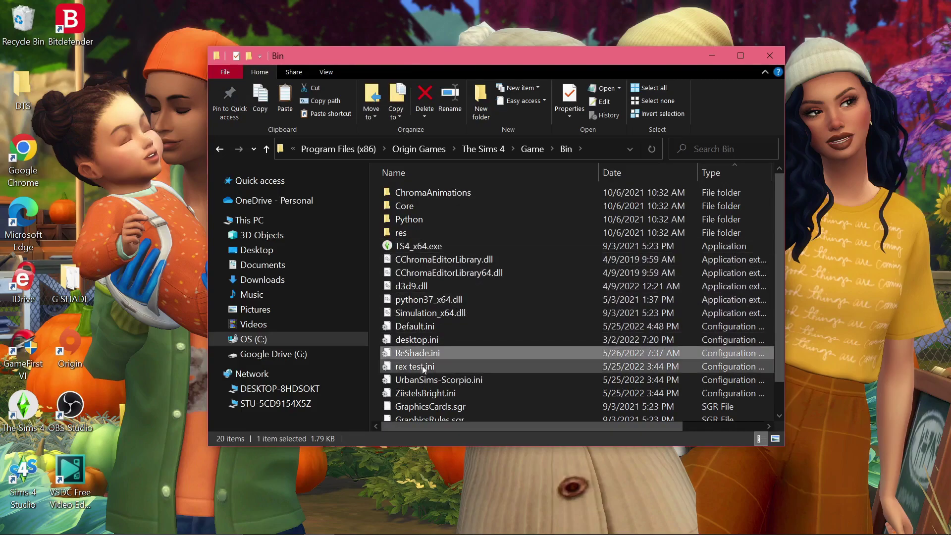
pyautogui.keyDown('ctrl'); pyautogui.click(423, 368); pyautogui.keyUp('ctrl')
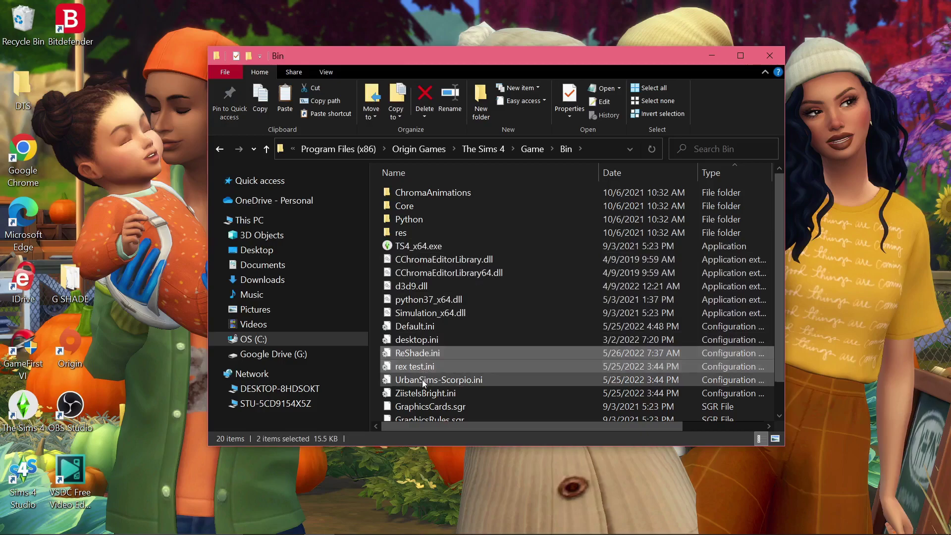
pyautogui.keyDown('ctrl'); pyautogui.click(423, 382); pyautogui.keyUp('ctrl')
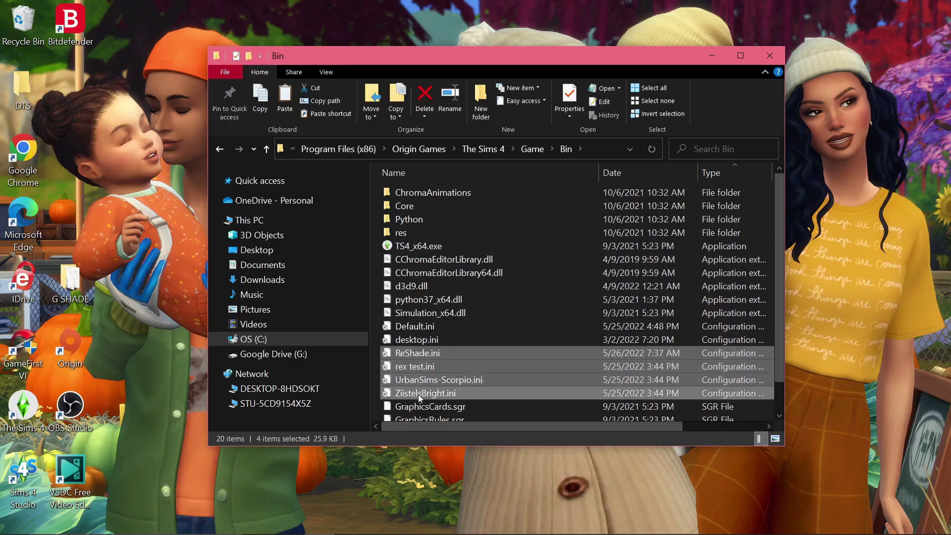
pyautogui.press('Delete')
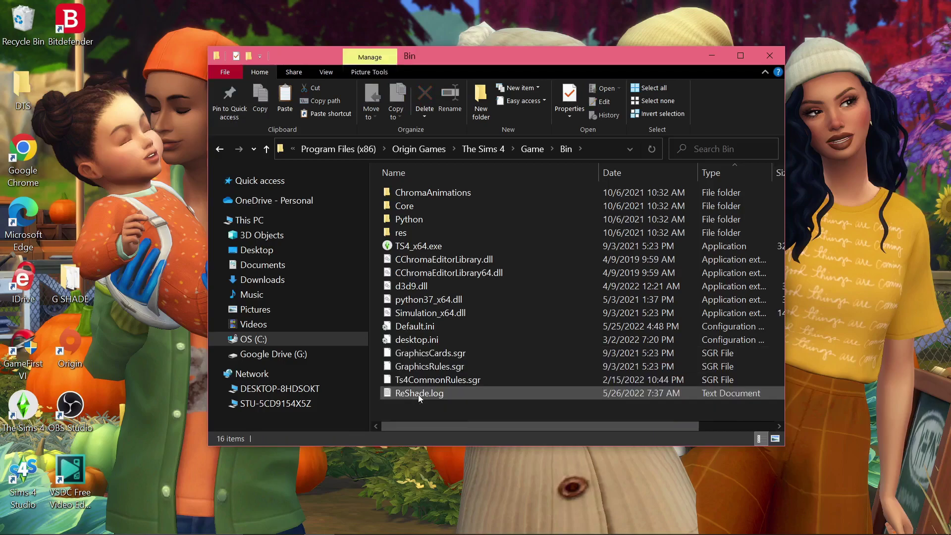
pyautogui.click(418, 394)
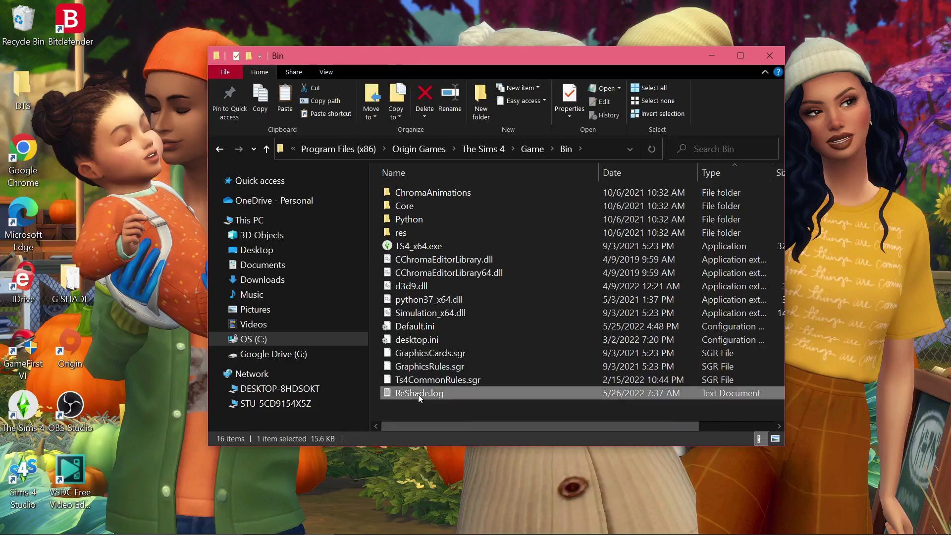
pyautogui.press('Delete')
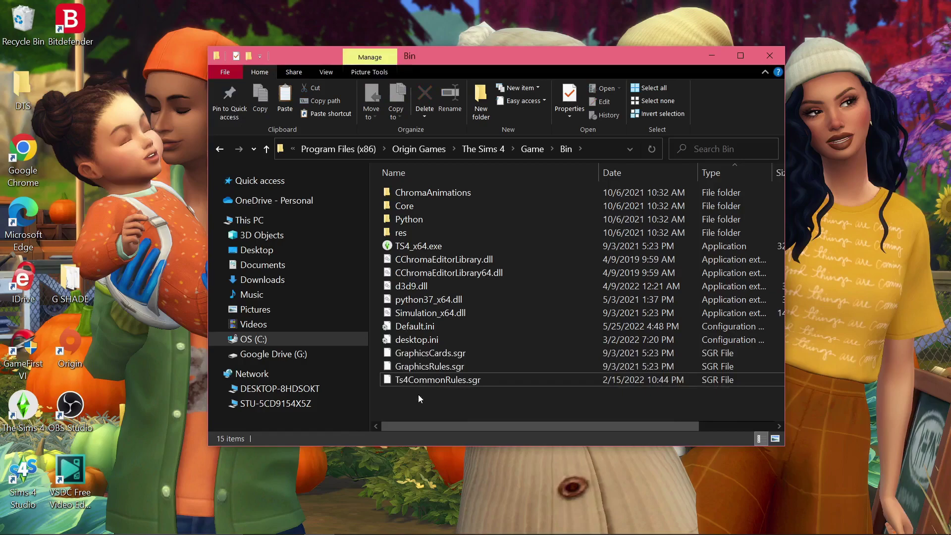
pyautogui.click(419, 260)
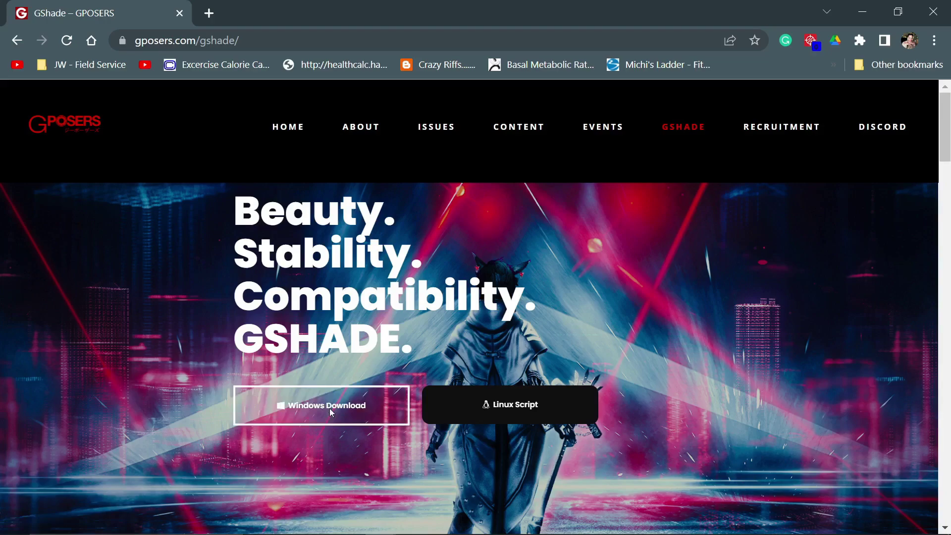
# Download the Windows version of GShade from gposers.com/gshade and start its setup in English, accepting the license agreement.
pyautogui.click(331, 411)
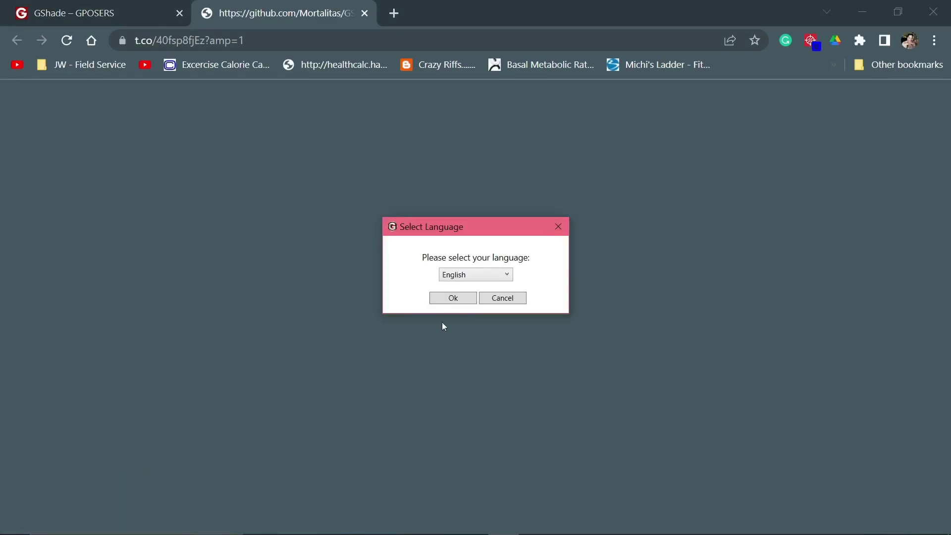
pyautogui.click(453, 298)
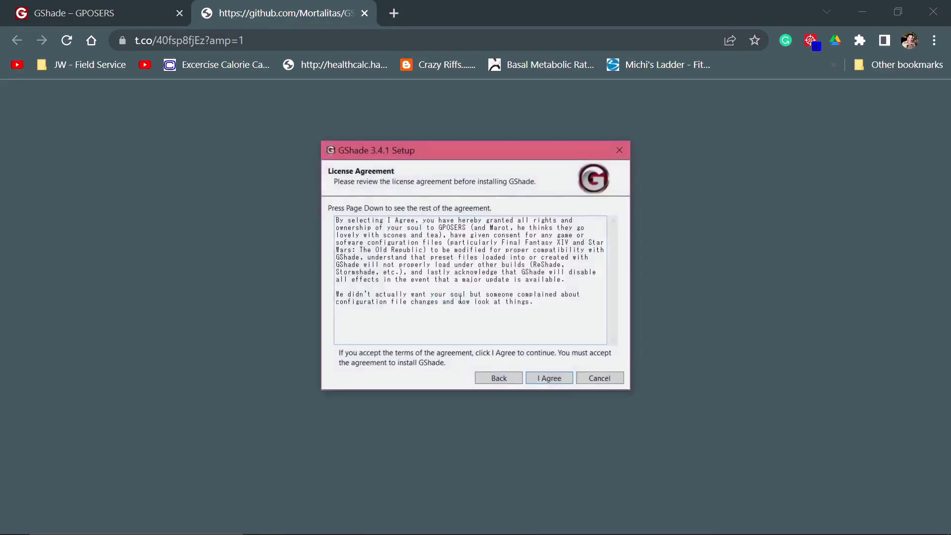
pyautogui.click(544, 378)
# Choose TS4_x64.exe in C:\Program Files (x86)\Origin Games\The Sims 4\Game\Bin as the target executable for GShade and continue.
pyautogui.click(597, 288)
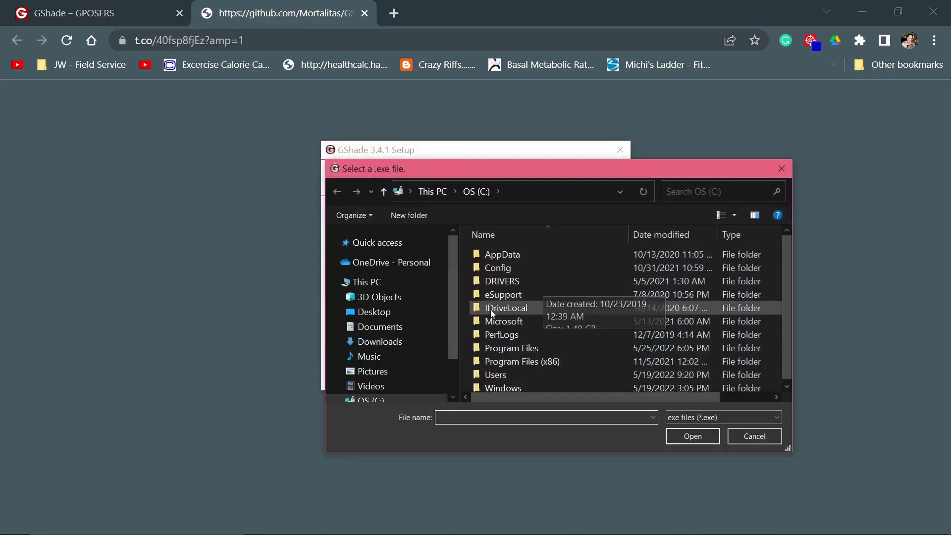
pyautogui.moveTo(453, 334); pyautogui.dragTo(454, 370)
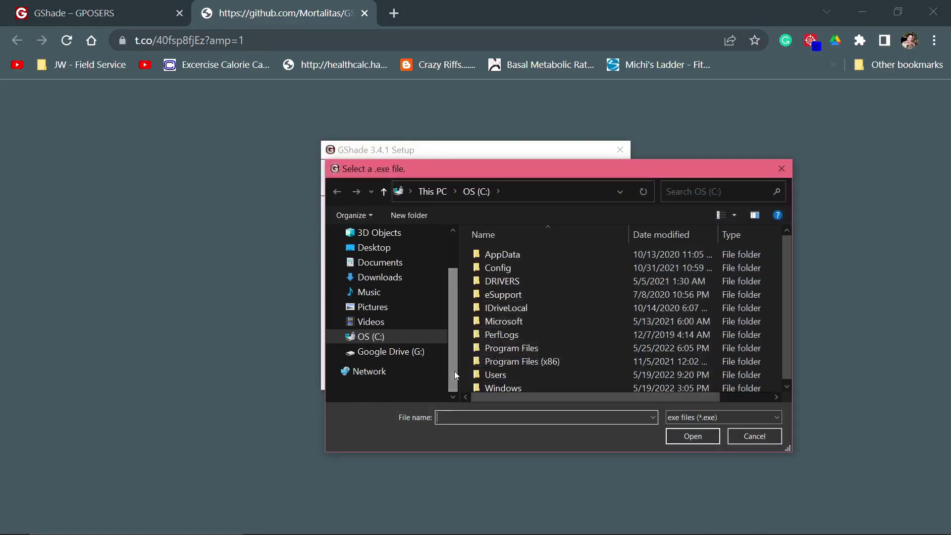
pyautogui.click(379, 337)
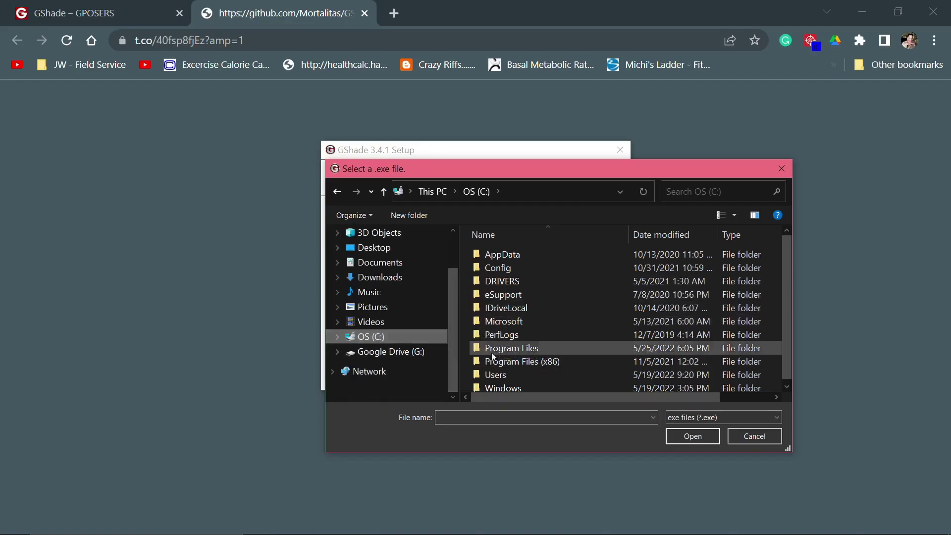
pyautogui.doubleClick(521, 362)
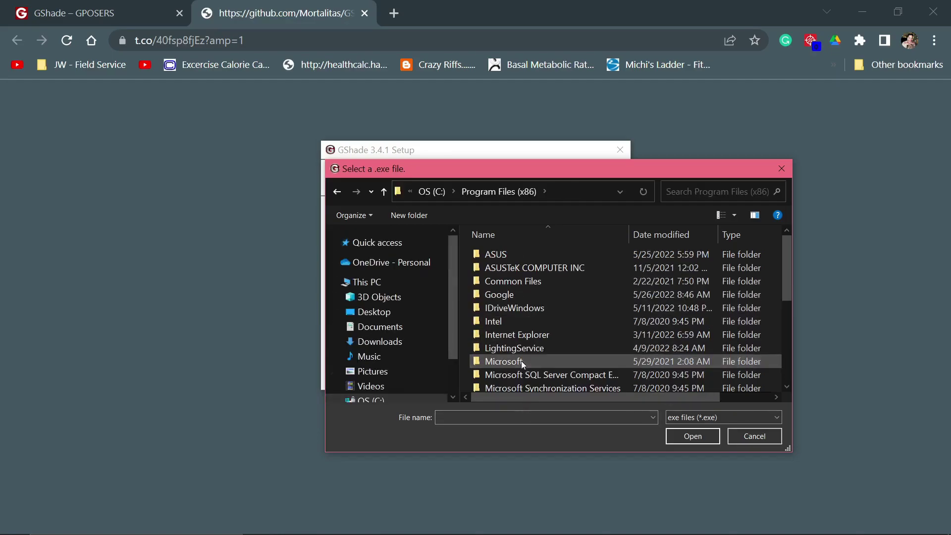
pyautogui.scroll(-2, 523, 324)
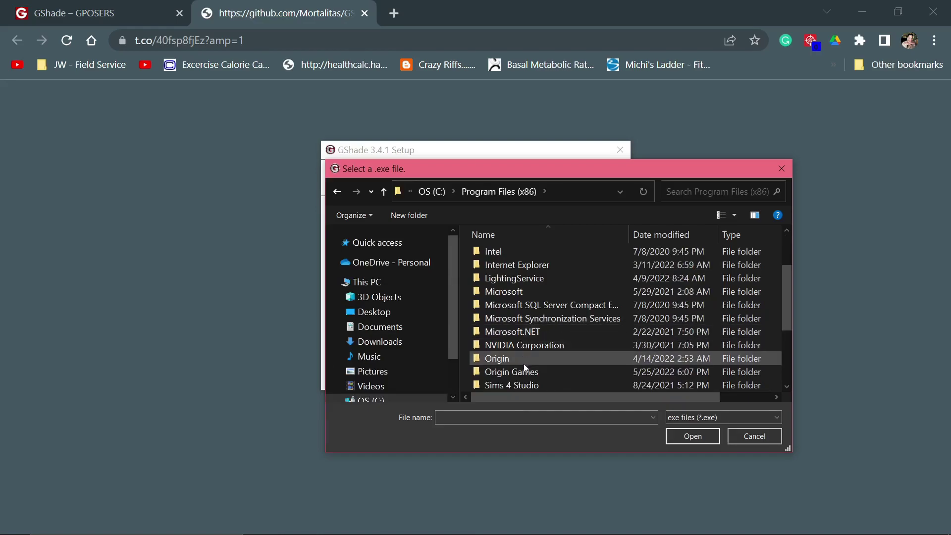
pyautogui.doubleClick(524, 370)
pyautogui.doubleClick(506, 255)
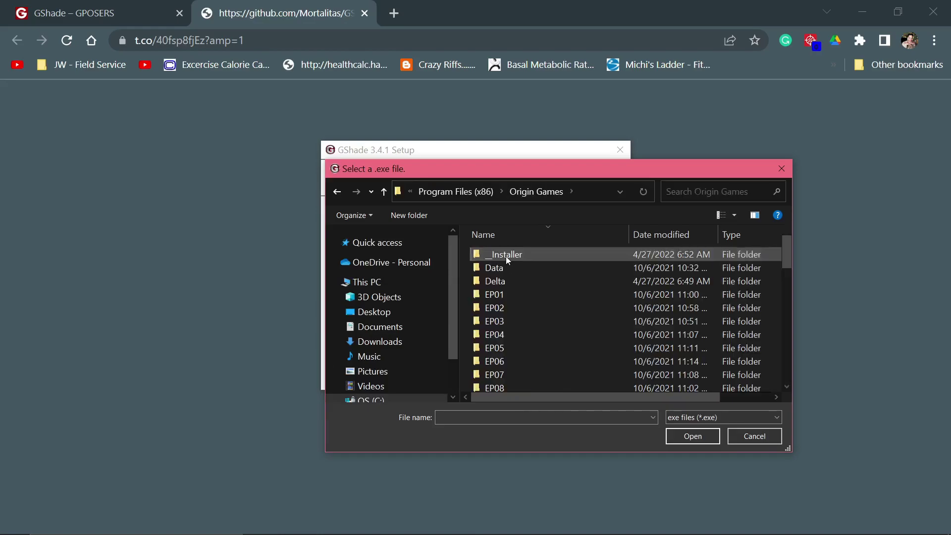
pyautogui.scroll(-3, 512, 303)
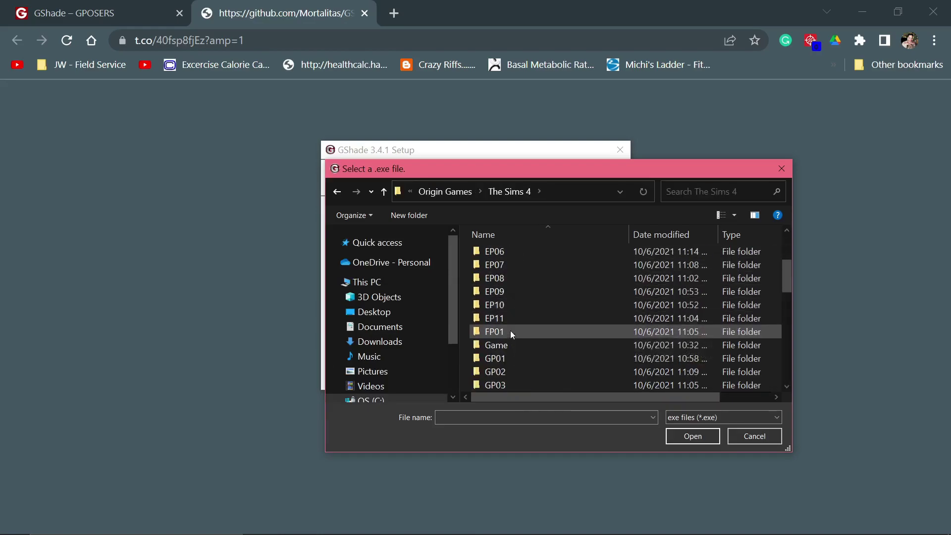
pyautogui.doubleClick(508, 345)
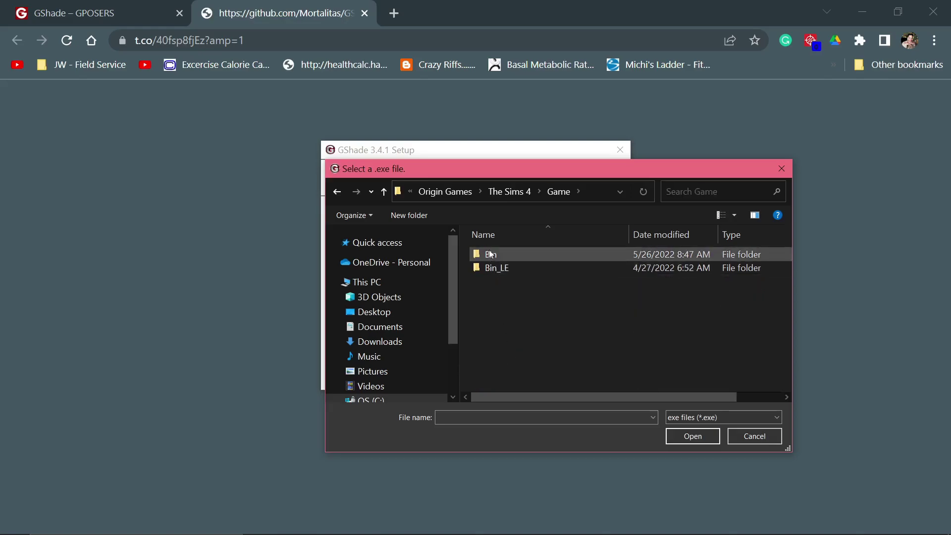
pyautogui.doubleClick(490, 251)
pyautogui.click(501, 361)
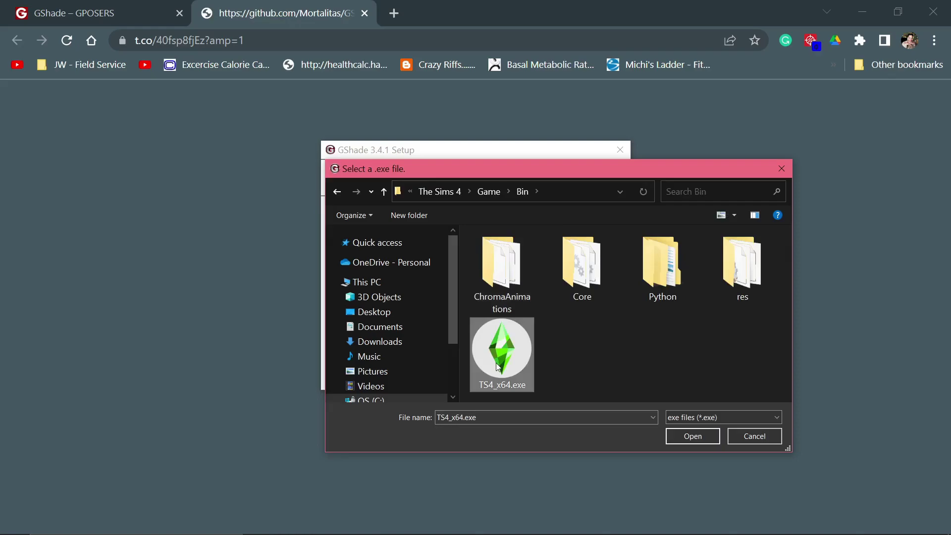
pyautogui.click(709, 440)
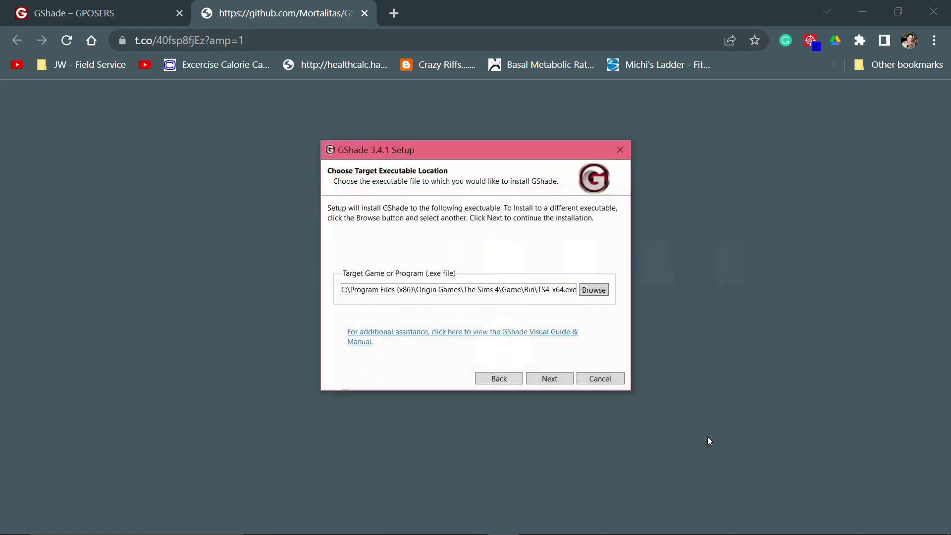
pyautogui.click(563, 381)
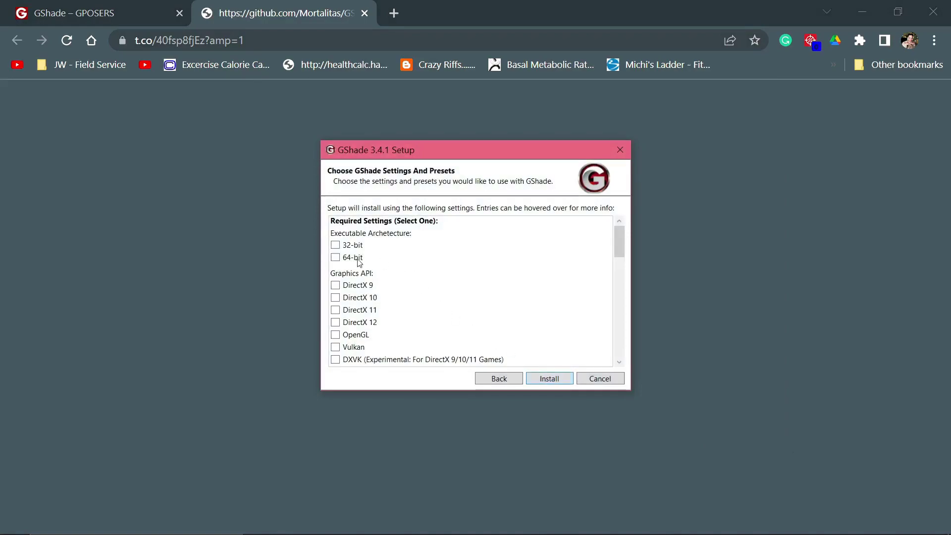
# Install GShade with 64-bit architecture, the DirectX 9 graphics API and Normal Mode hooking, and continue once the installation ends.
pyautogui.click(336, 258)
pyautogui.moveTo(619, 242); pyautogui.dragTo(620, 258)
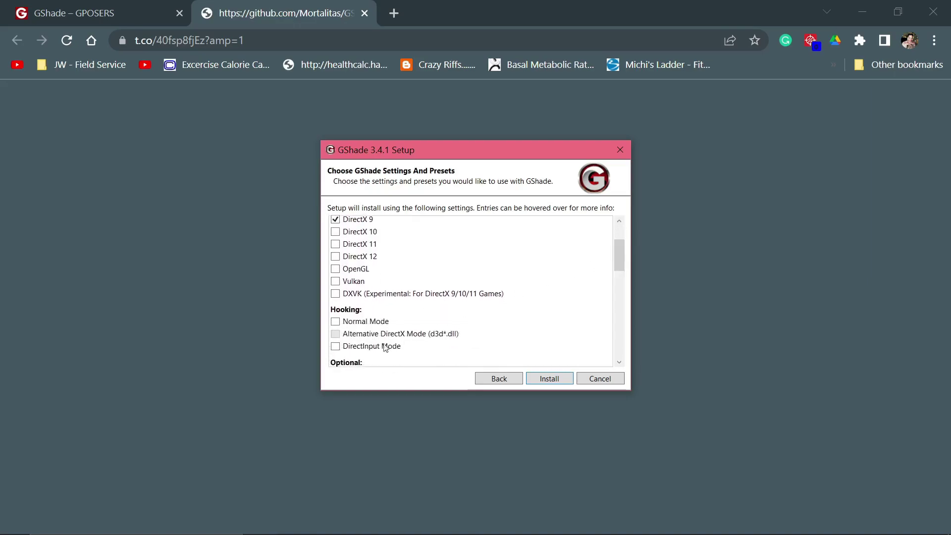
pyautogui.click(335, 321)
pyautogui.moveTo(623, 267); pyautogui.dragTo(626, 337)
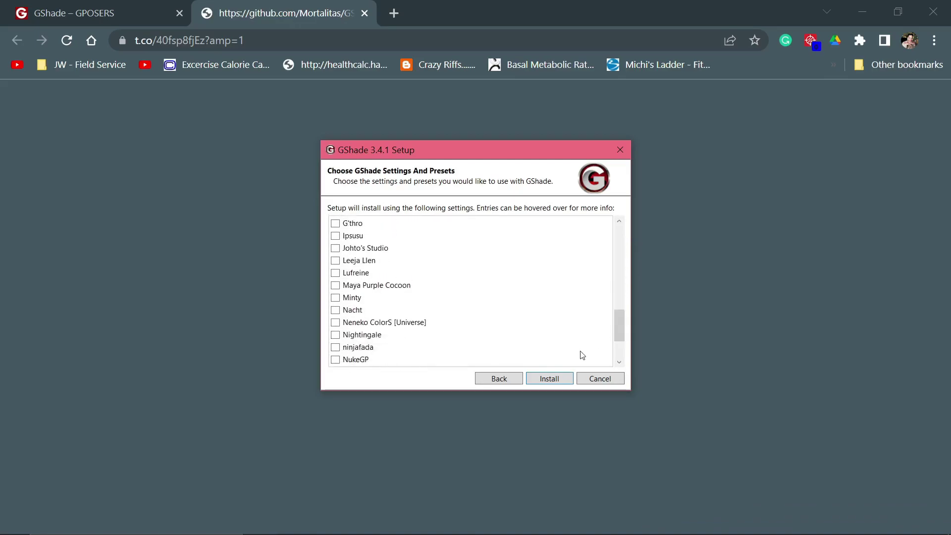
pyautogui.click(547, 382)
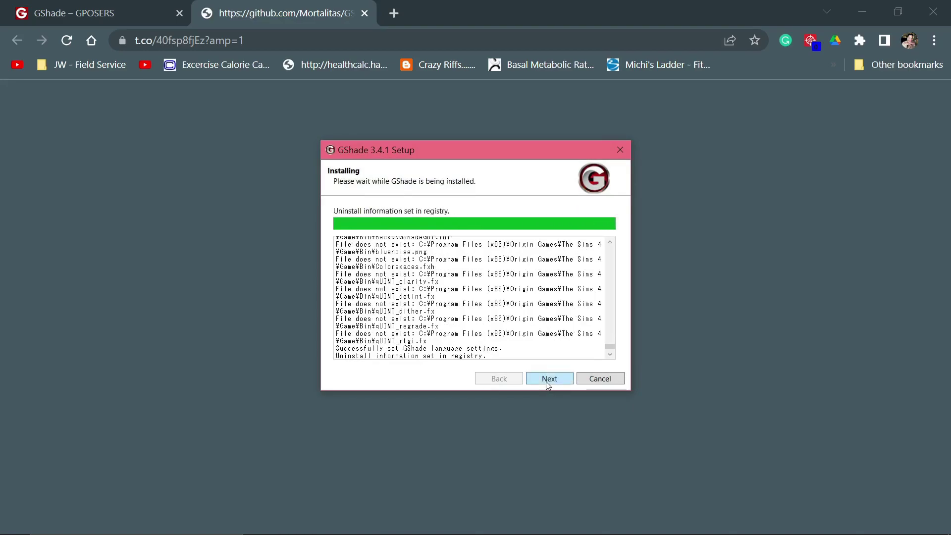
pyautogui.click(547, 382)
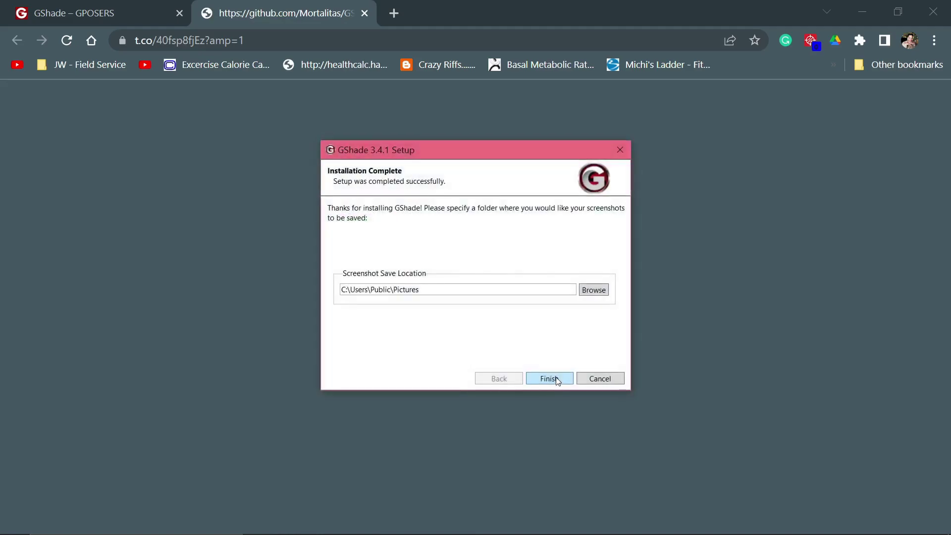
# Set the screenshot save location to the Saved Pictures folder under Pictures and finish the setup without opening the Visual Guide.
pyautogui.click(600, 291)
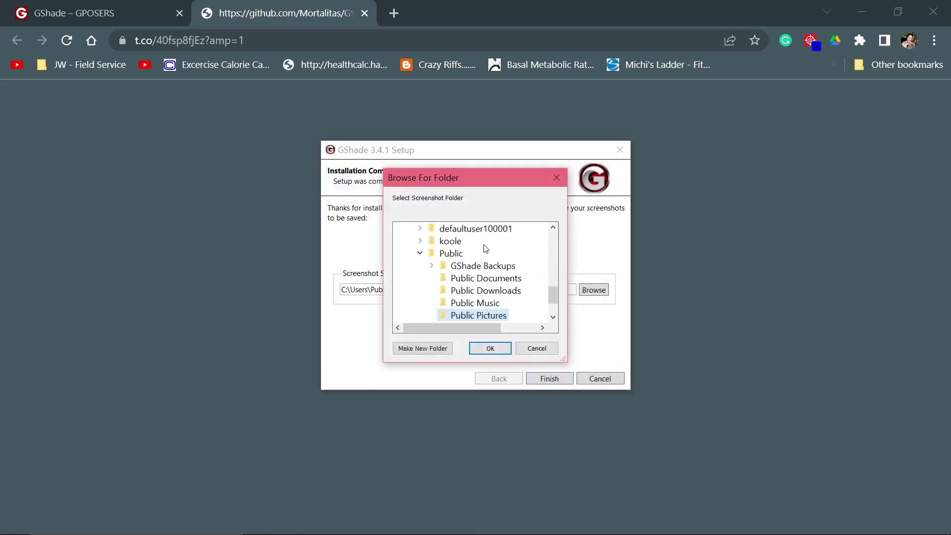
pyautogui.moveTo(554, 296); pyautogui.dragTo(562, 244)
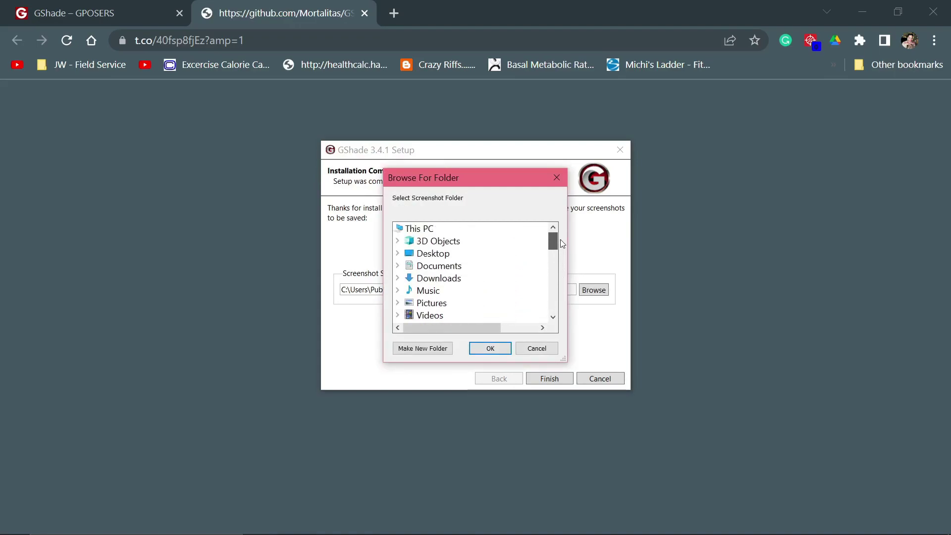
pyautogui.doubleClick(431, 303)
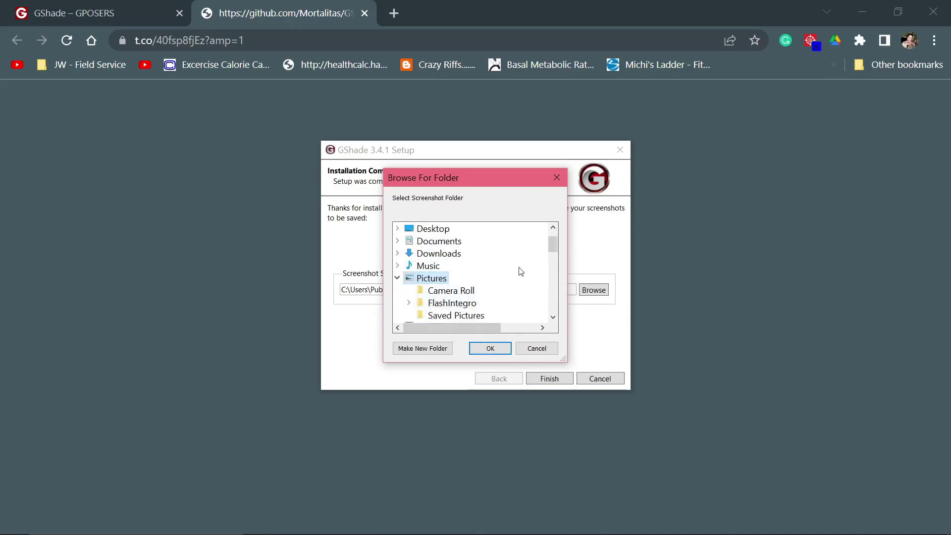
pyautogui.click(456, 318)
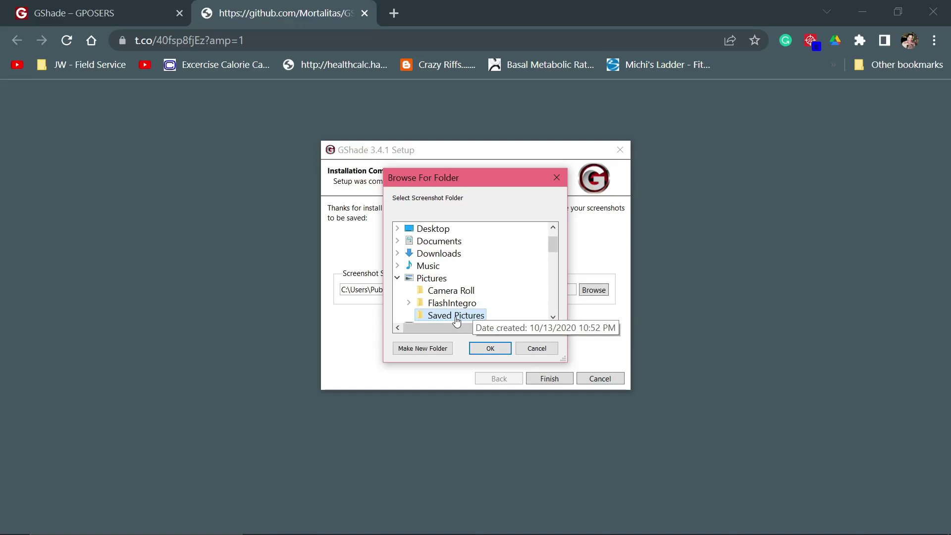
pyautogui.click(489, 349)
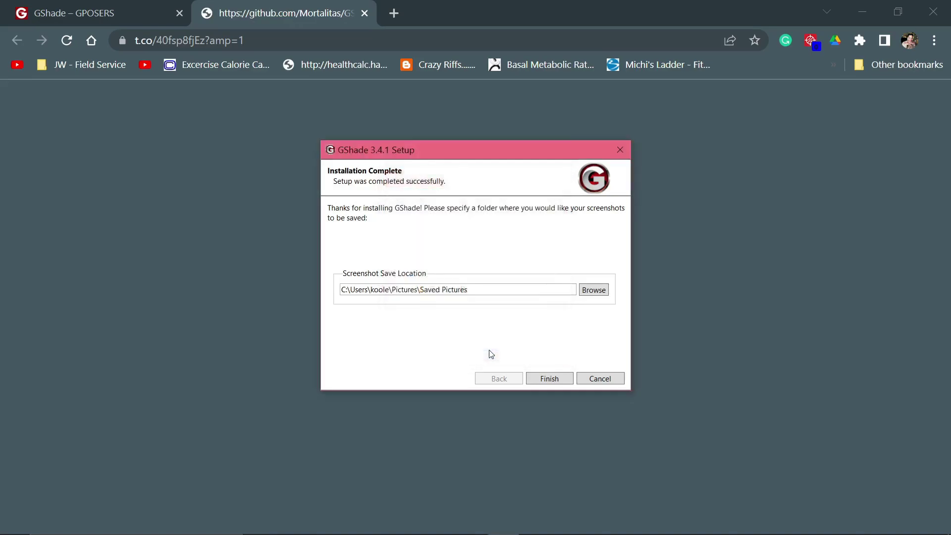
pyautogui.click(548, 380)
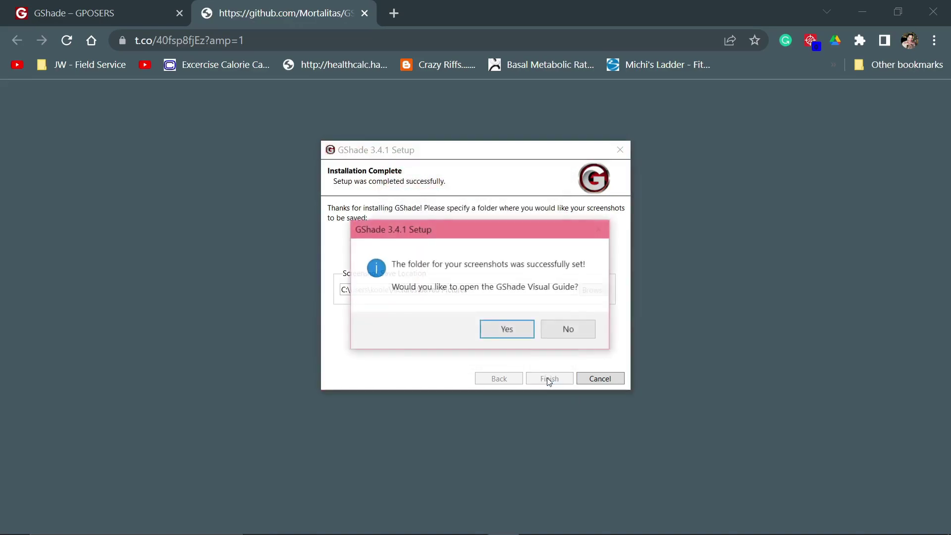
pyautogui.click(558, 331)
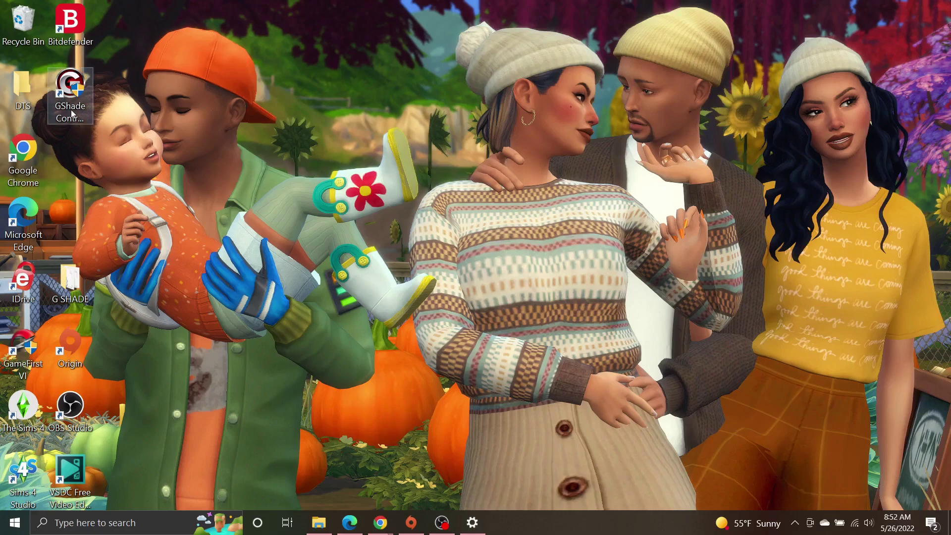
# Open the GShade Control Panel and convert the presets in the desktop's GSHADE folder with the preset converter.
pyautogui.doubleClick(70, 109)
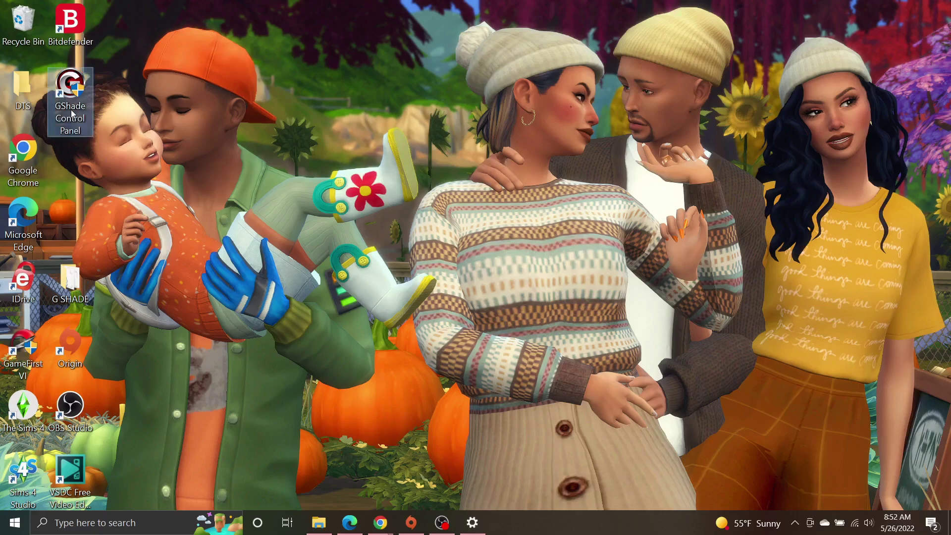
pyautogui.click(285, 268)
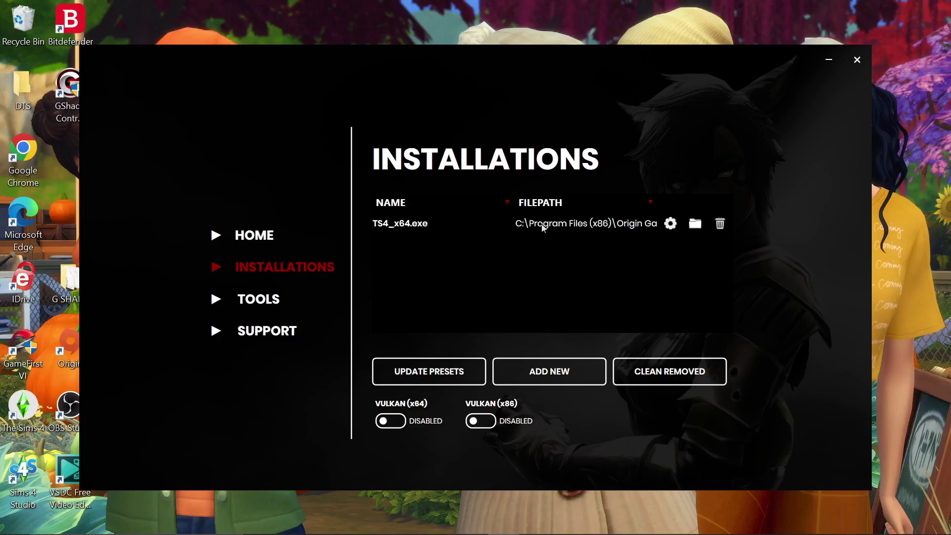
pyautogui.click(266, 299)
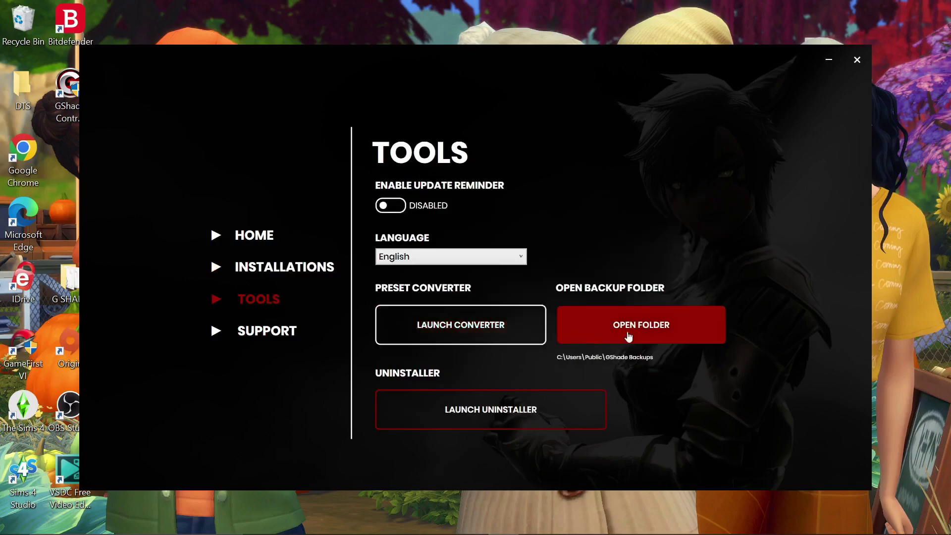
pyautogui.click(495, 325)
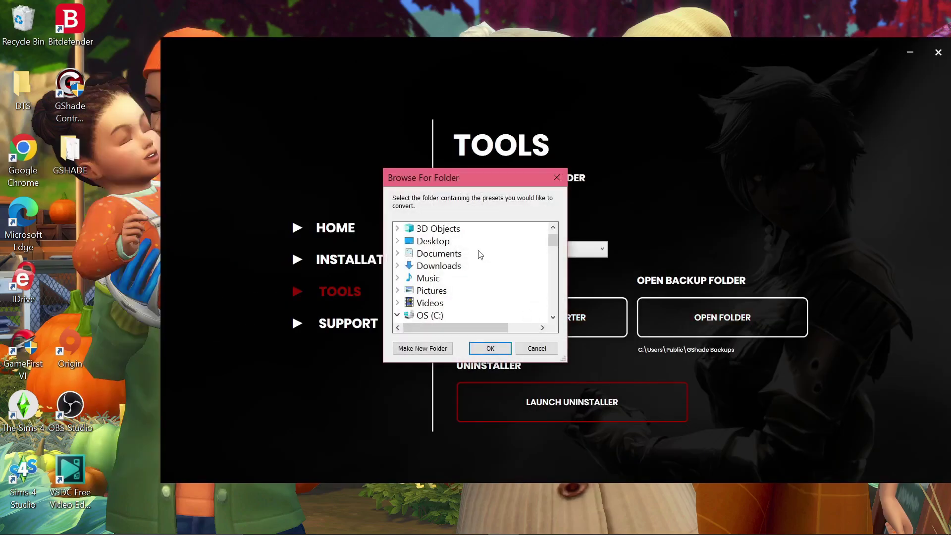
pyautogui.doubleClick(434, 241)
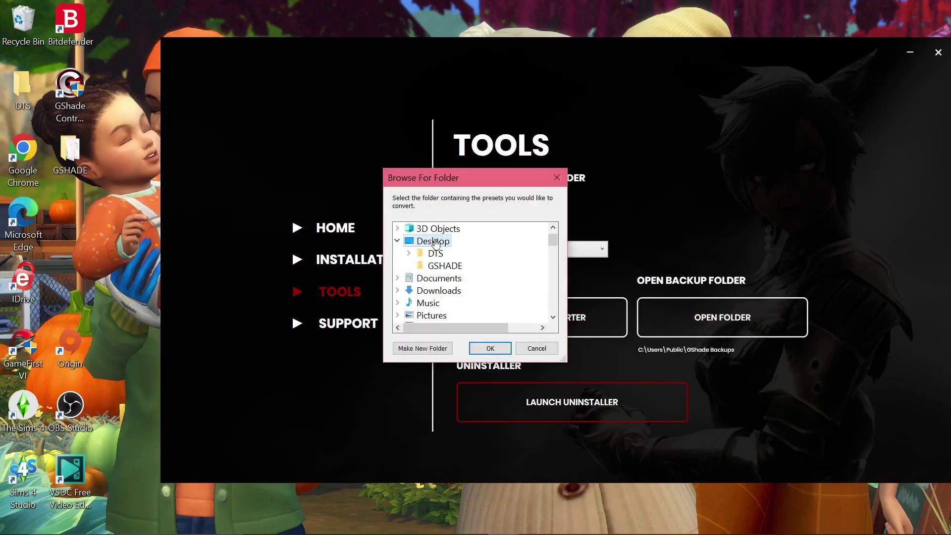
pyautogui.click(443, 266)
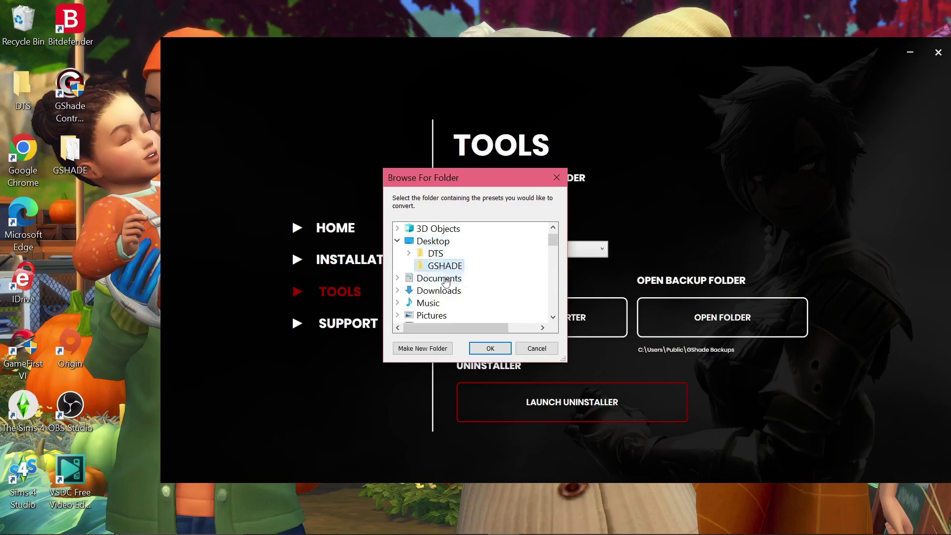
pyautogui.click(488, 348)
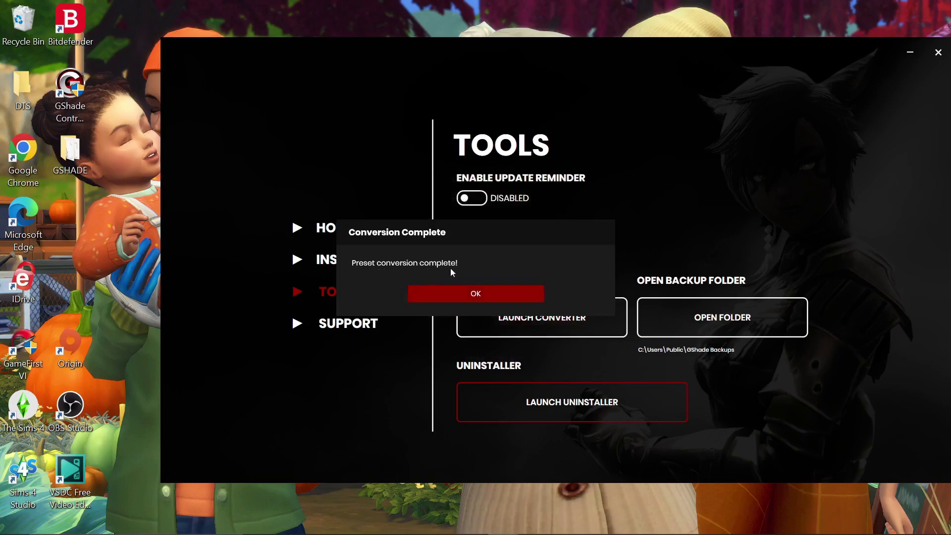
pyautogui.click(473, 295)
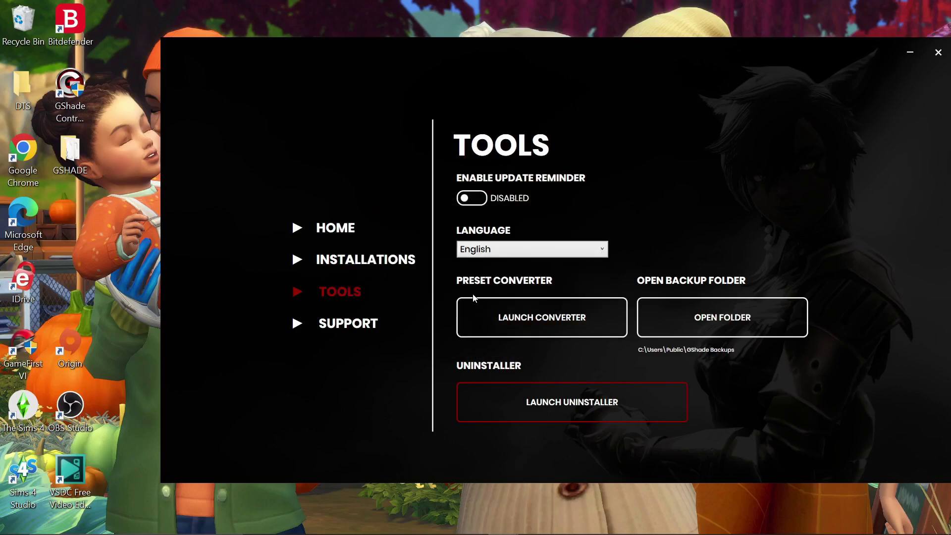
# Open the Custom folder inside gshade-presets in the Bin folder, starting from The Sims 4 desktop shortcut's file location.
pyautogui.rightClick(21, 402)
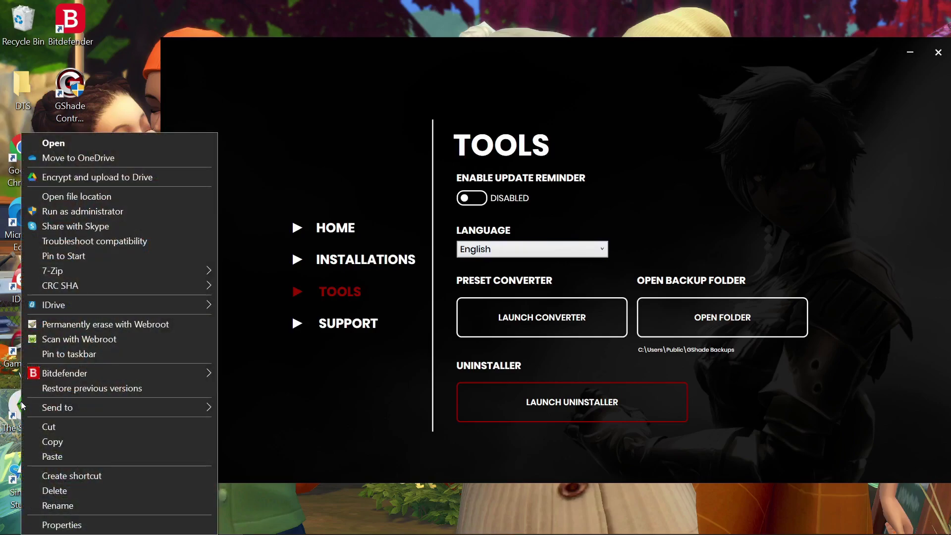
pyautogui.click(85, 197)
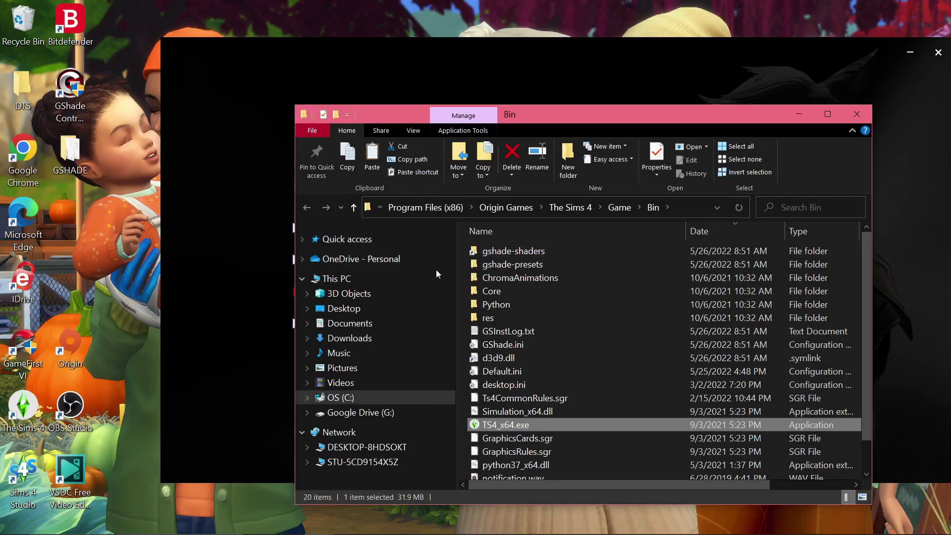
pyautogui.doubleClick(518, 266)
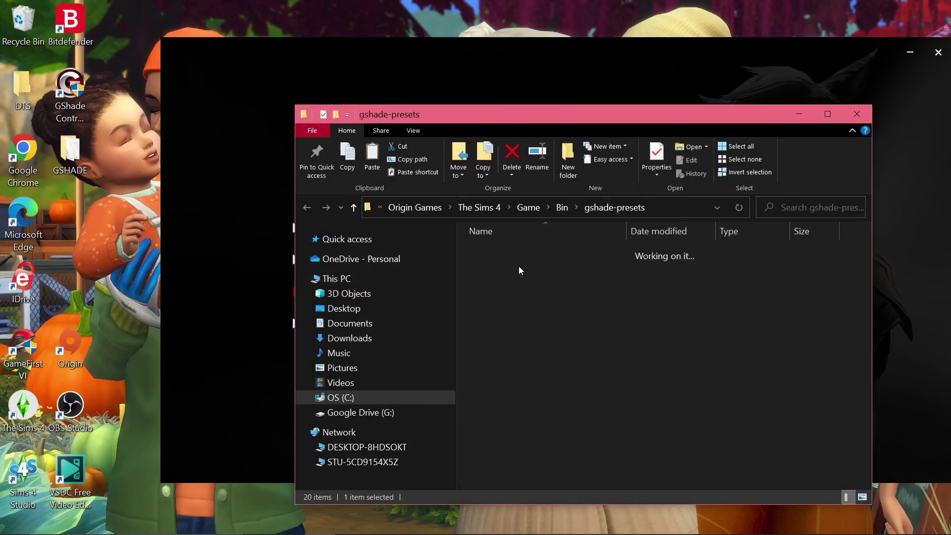
pyautogui.doubleClick(498, 251)
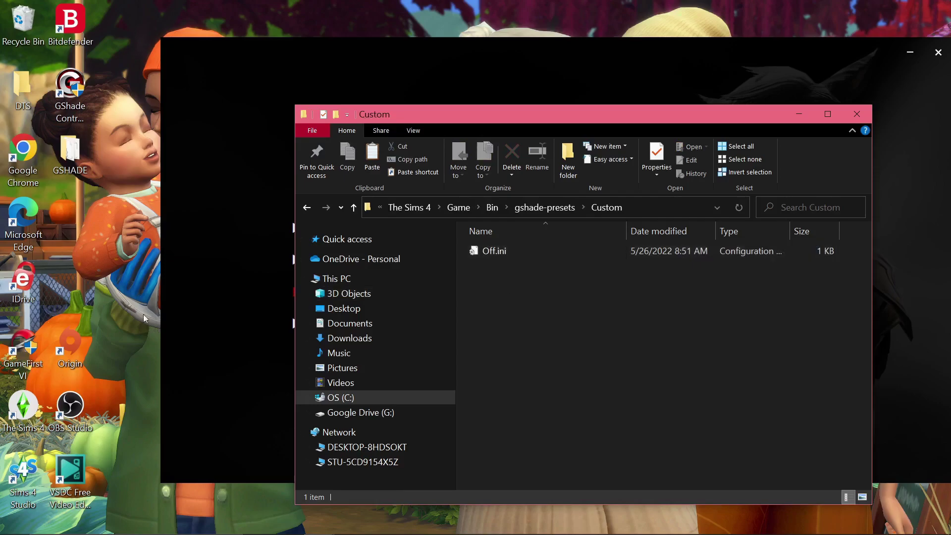
# Move rex test.ini, UrbanSims-Scorpio.ini and Warm Moody.ini from the desktop's GSHADE folder into the Custom presets folder.
pyautogui.moveTo(70, 148); pyautogui.dragTo(77, 280)
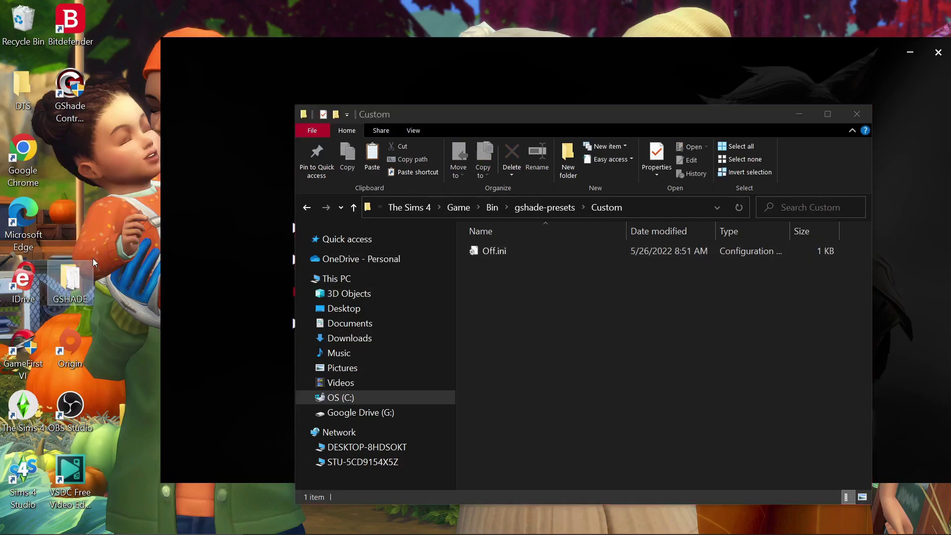
pyautogui.doubleClick(78, 280)
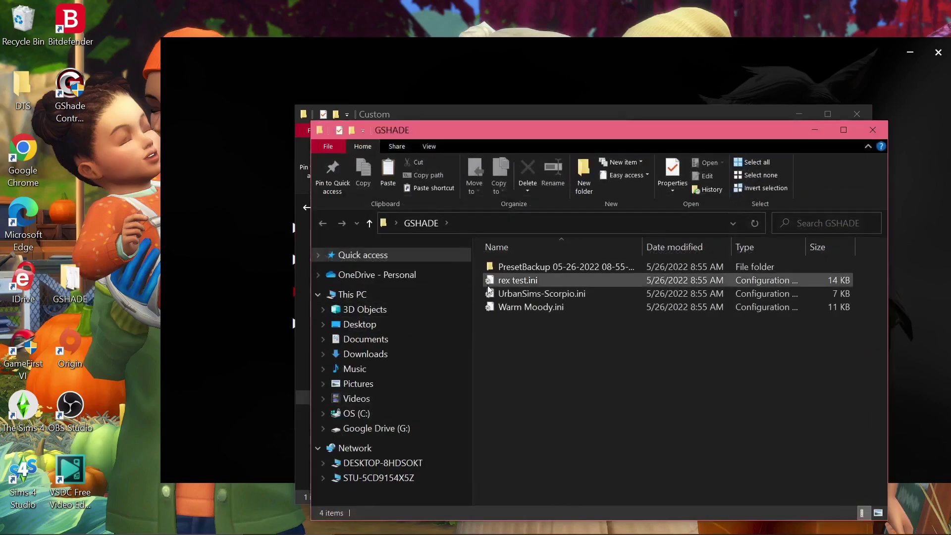
pyautogui.moveTo(590, 132); pyautogui.dragTo(788, 136)
pyautogui.click(747, 283)
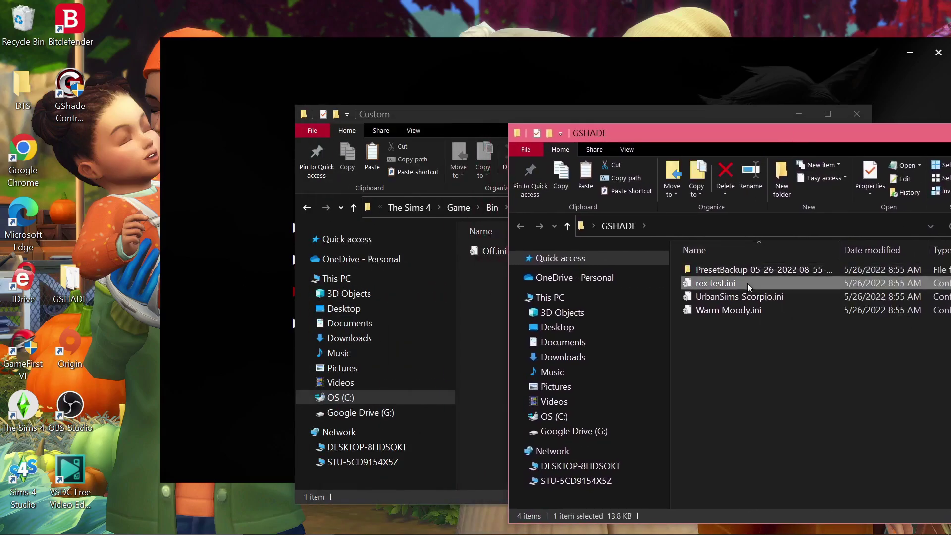
pyautogui.keyDown('shift'); pyautogui.click(728, 311); pyautogui.keyUp('shift')
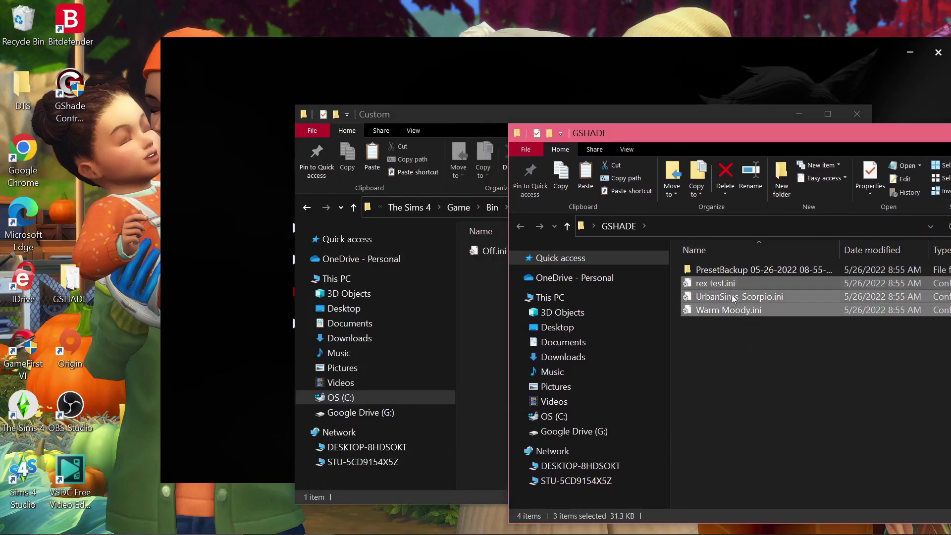
pyautogui.moveTo(723, 296); pyautogui.dragTo(486, 344)
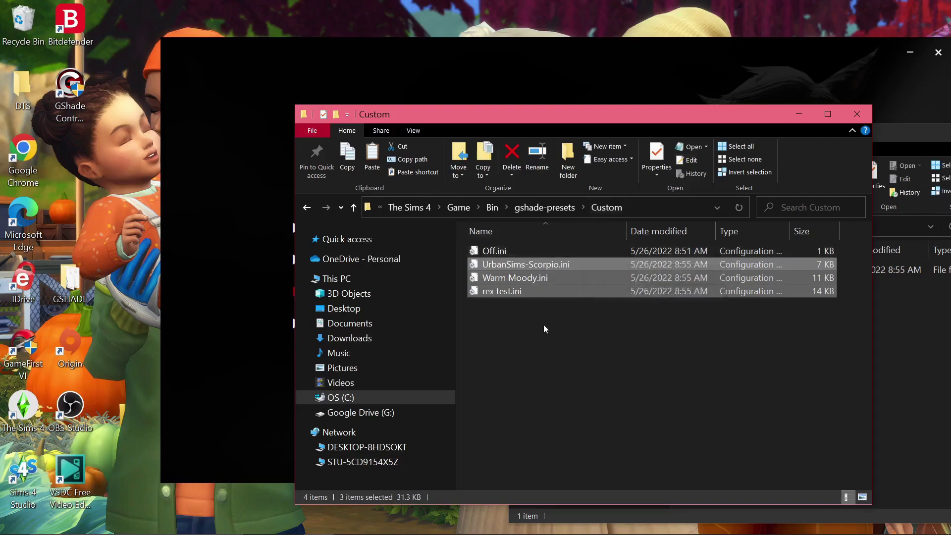
pyautogui.click(555, 312)
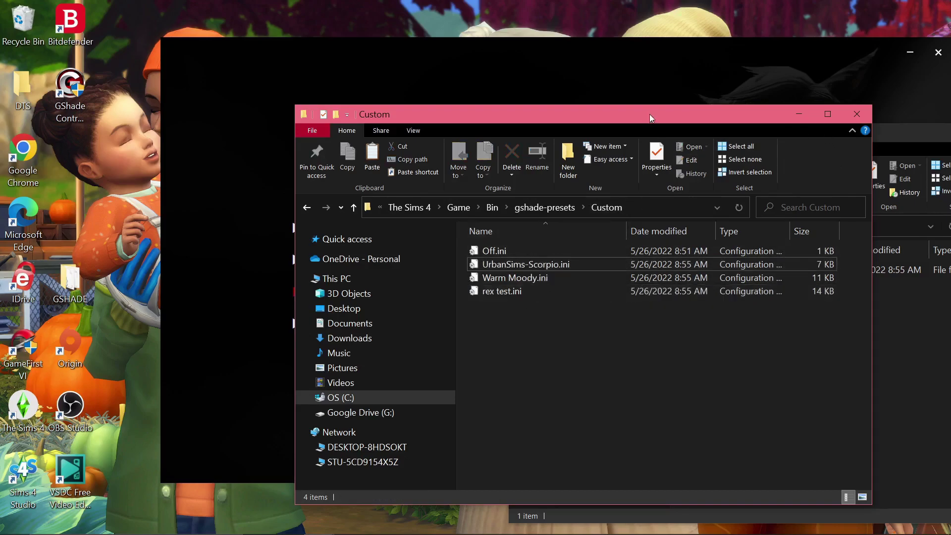
# Close the Custom and GSHADE folder windows and the GShade Control Panel.
pyautogui.click(860, 117)
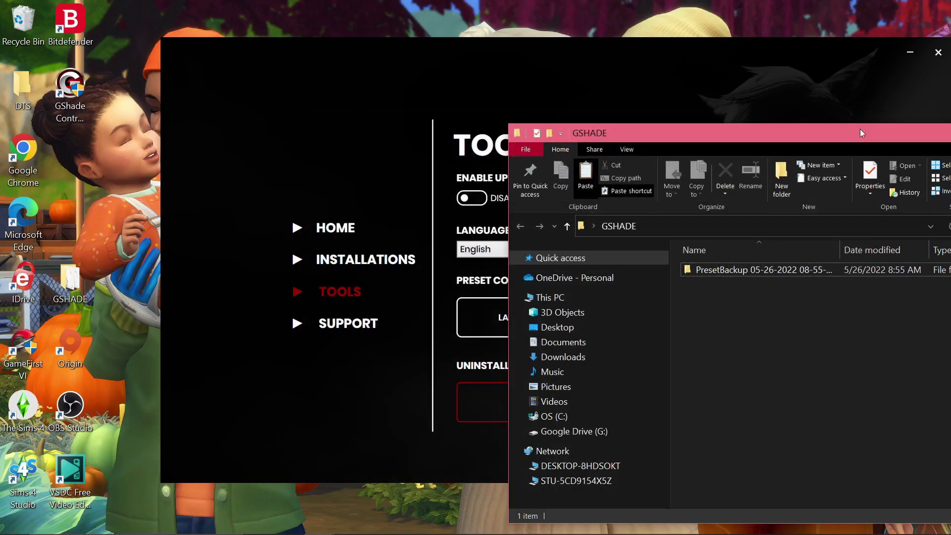
pyautogui.moveTo(860, 129); pyautogui.dragTo(667, 138)
pyautogui.click(873, 134)
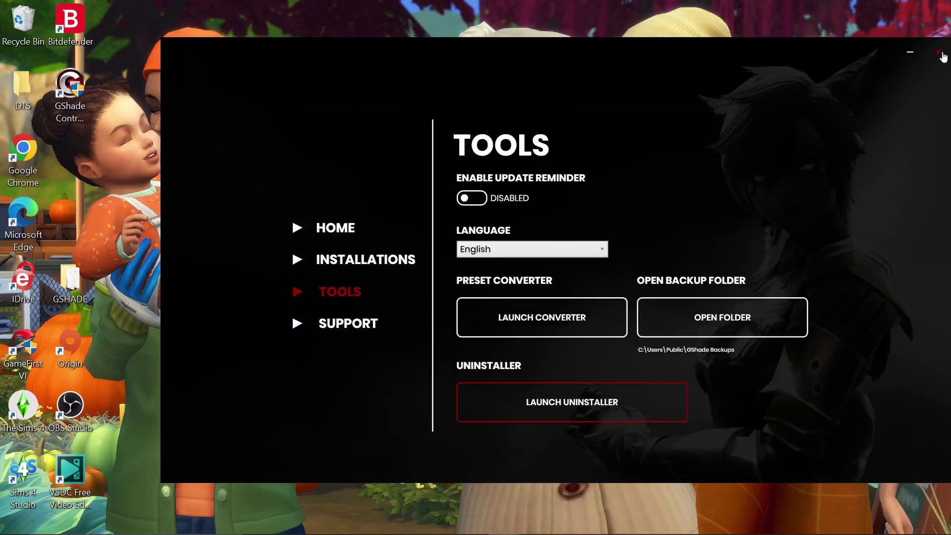
pyautogui.click(940, 53)
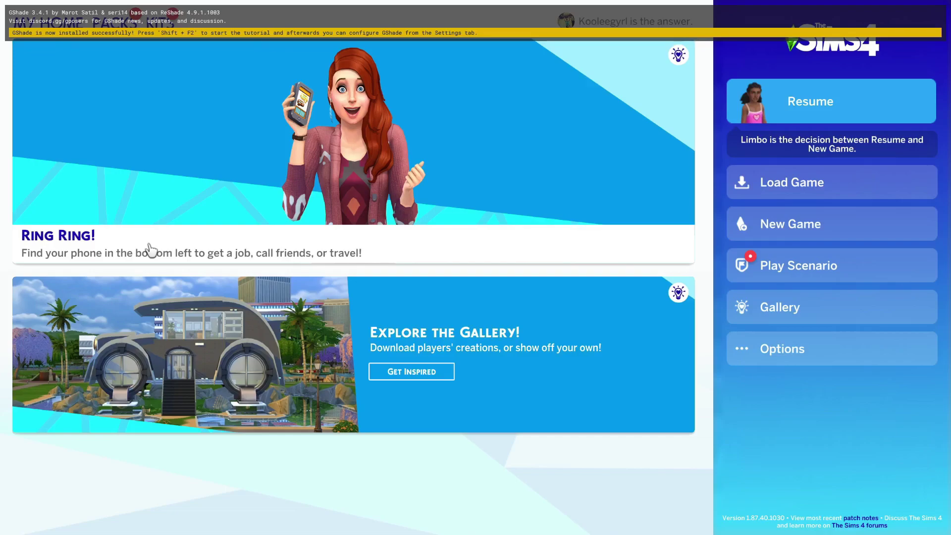
# In The Sims 4, open the GShade overlay, skip its tutorial and set the overlay key to Home.
pyautogui.hotkey('shift', 'F2')
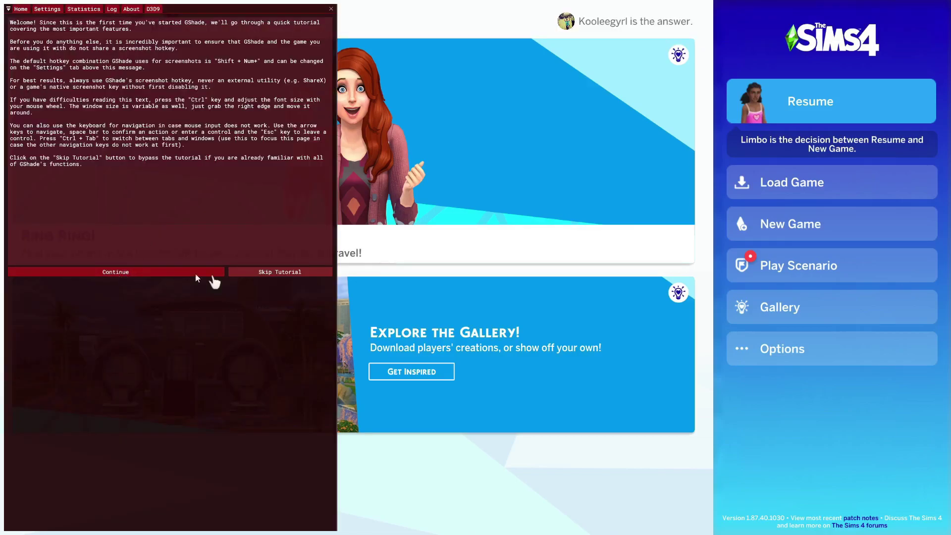
pyautogui.click(279, 274)
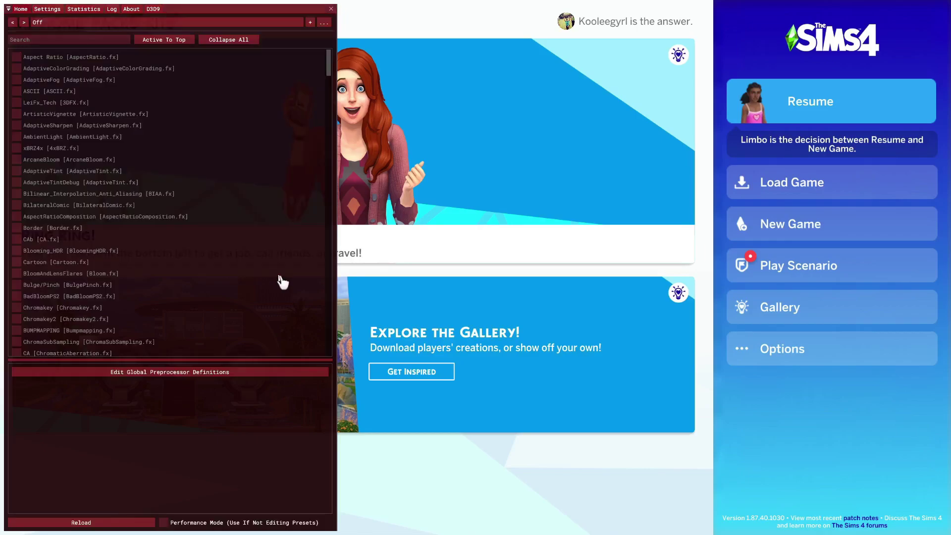
pyautogui.click(47, 9)
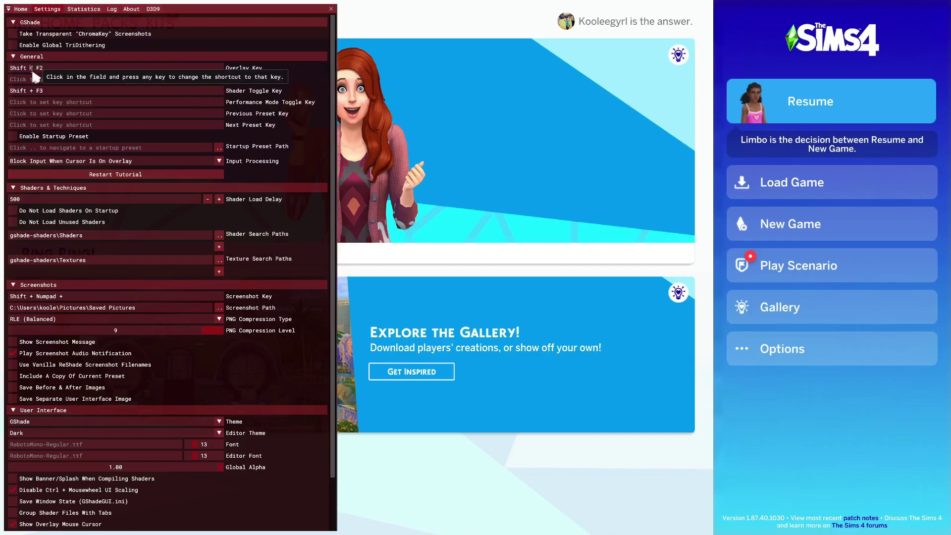
pyautogui.click(32, 69)
pyautogui.press('Home')
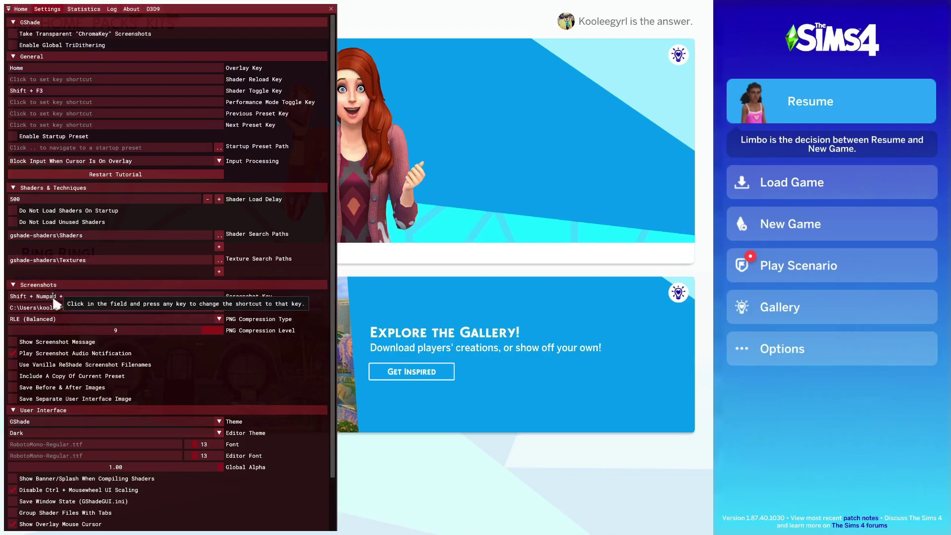
# Set the GShade screenshot key to Print Screen and return to the overlay's shader list.
pyautogui.click(54, 297)
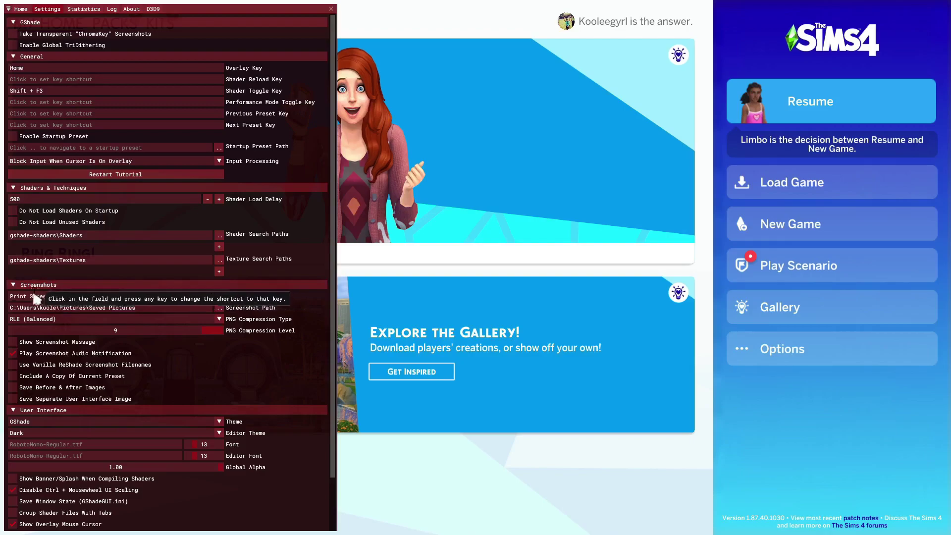
pyautogui.press('Print')
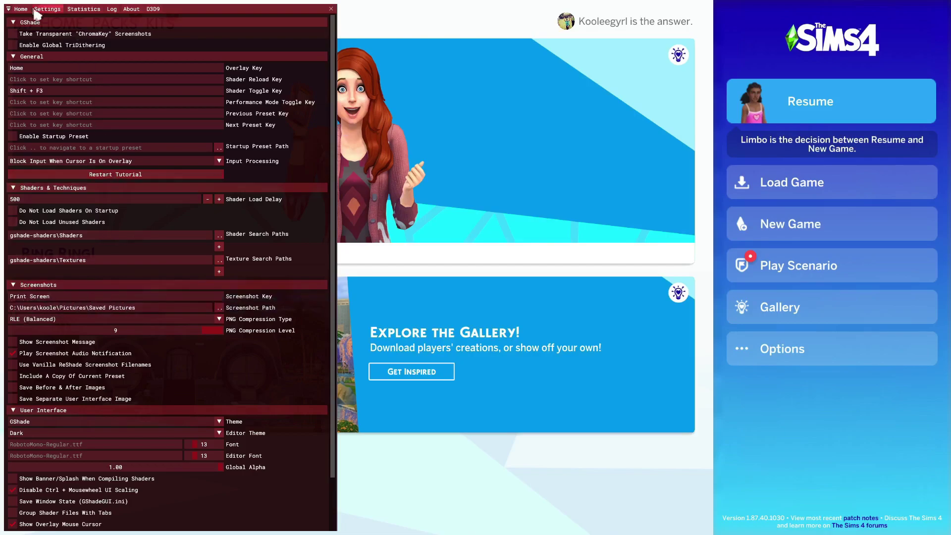
pyautogui.click(24, 9)
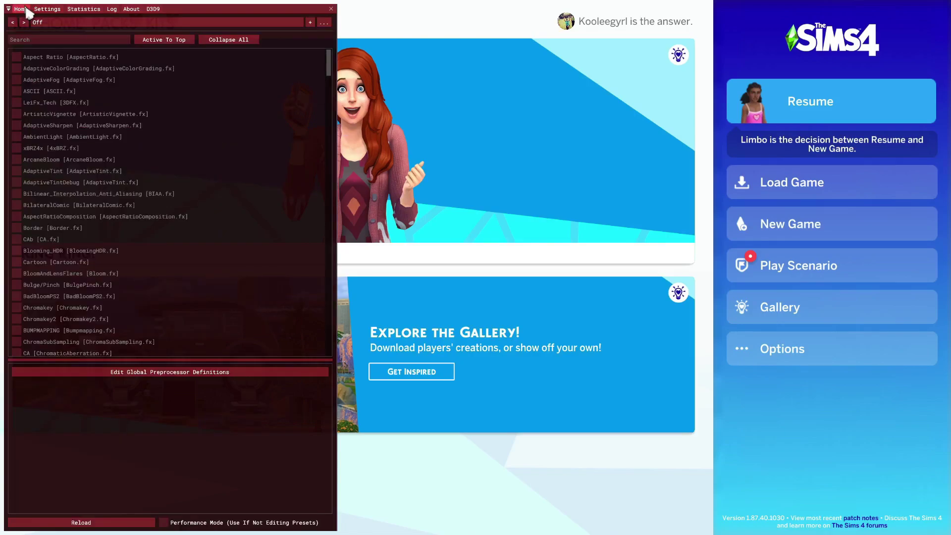
# Load the rex test.ini preset from the Custom presets folder and hide the GShade overlay.
pyautogui.click(64, 22)
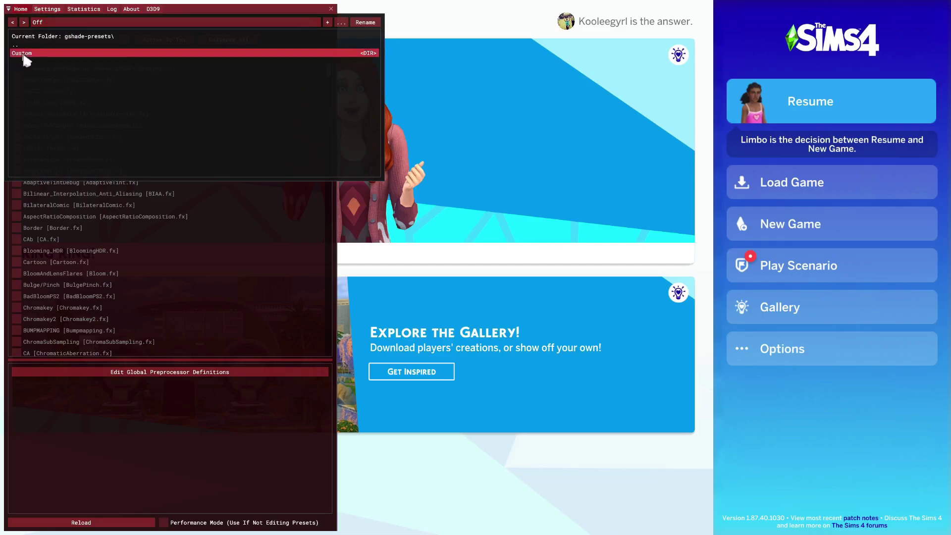
pyautogui.click(23, 54)
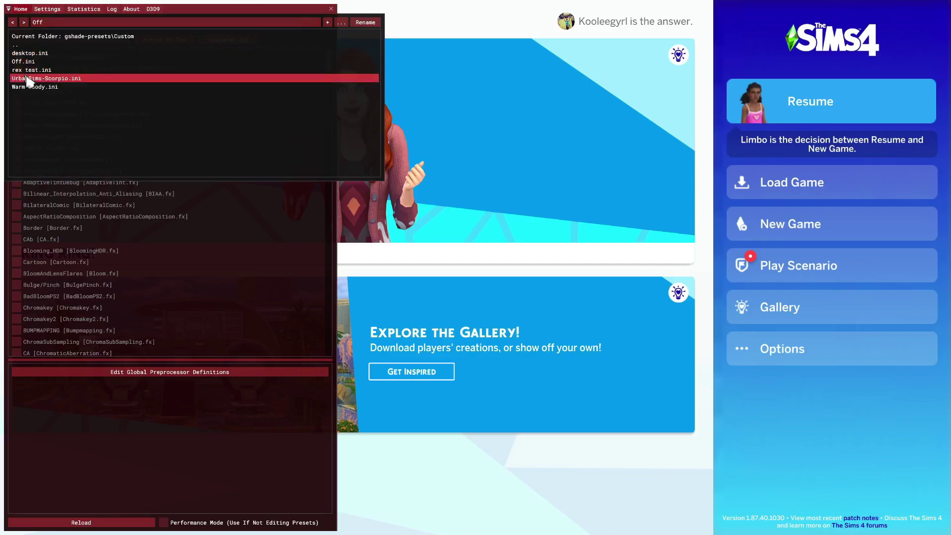
pyautogui.click(30, 72)
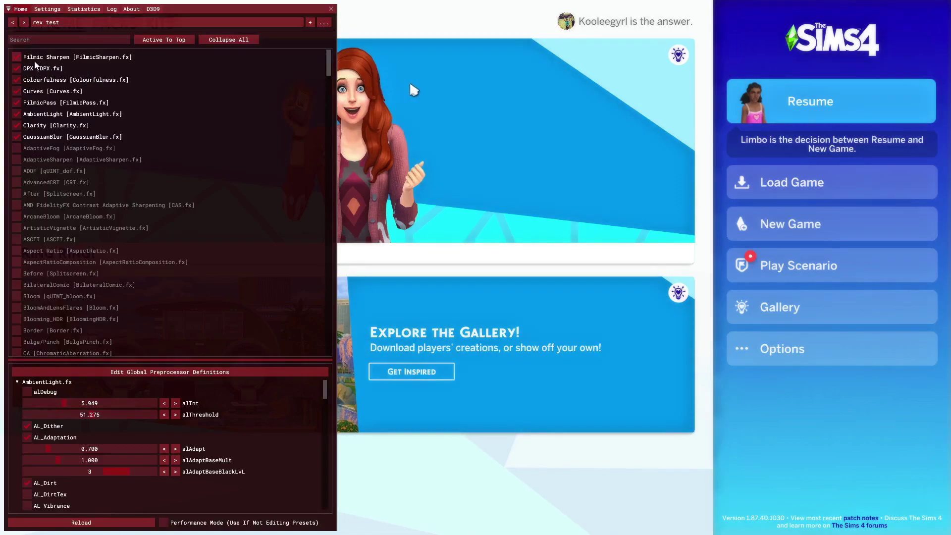
pyautogui.press('Home')
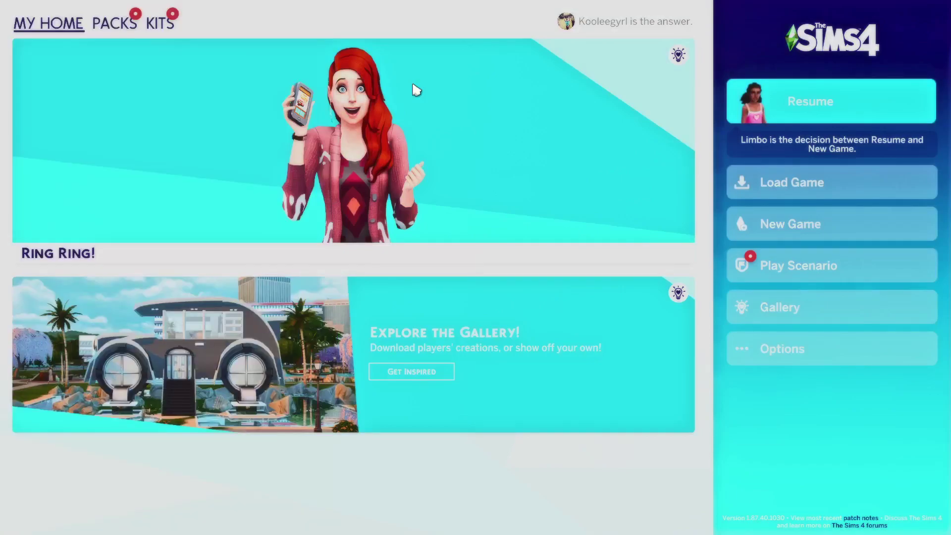
# Toggle the GShade effects off and on again to compare the main menu with and without the rex test preset.
pyautogui.moveTo(416, 89)
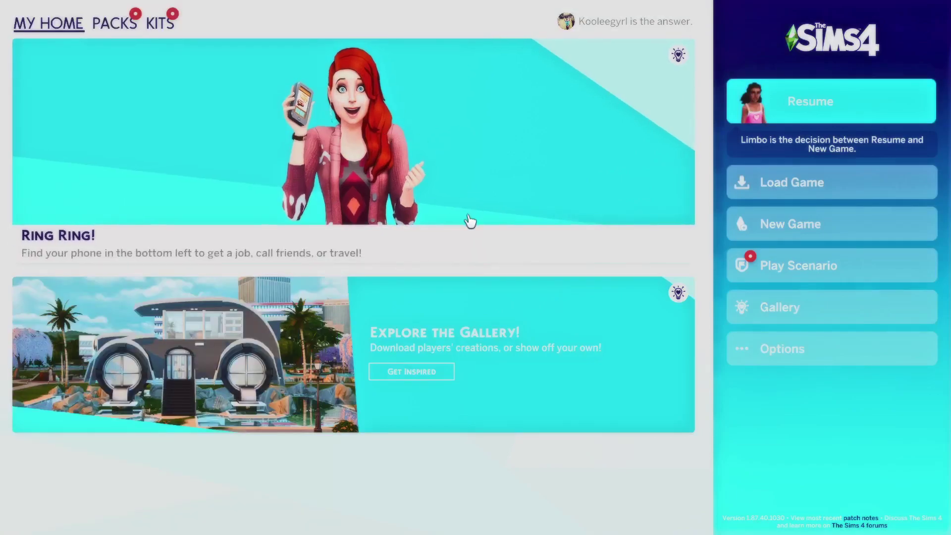
pyautogui.press('Scroll_Lock')
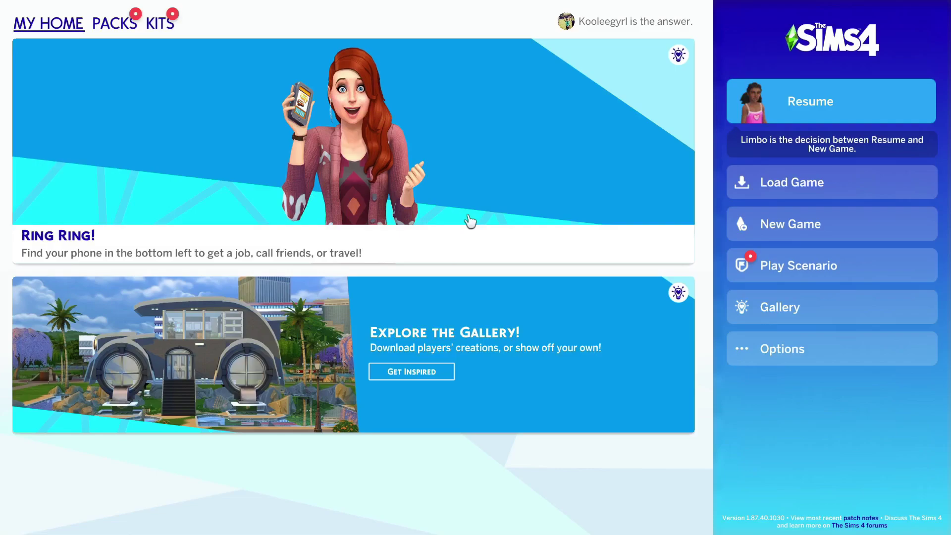
pyautogui.press('Scroll_Lock')
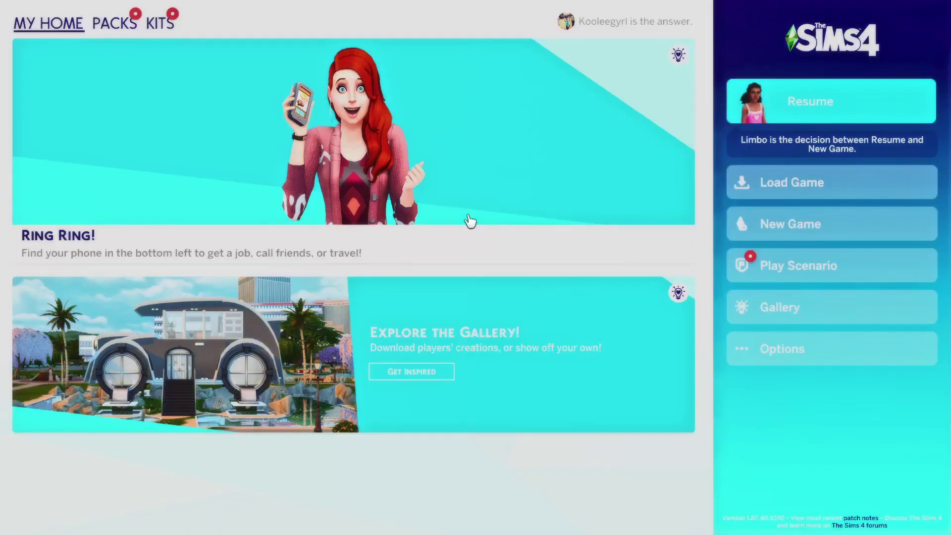
# Reopen the GShade overlay, switch the preset to UrbanSims-Scorpio.ini and hide the overlay.
pyautogui.press('Home')
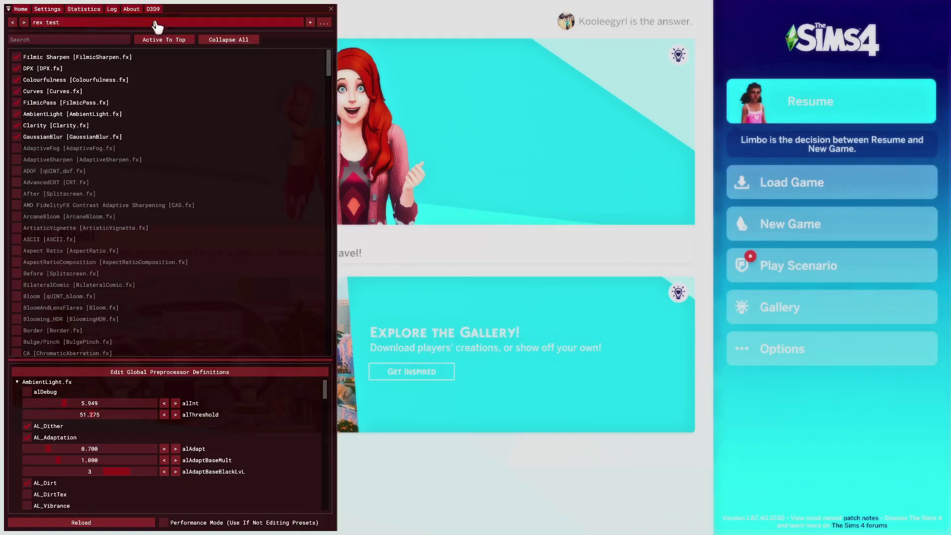
pyautogui.click(152, 23)
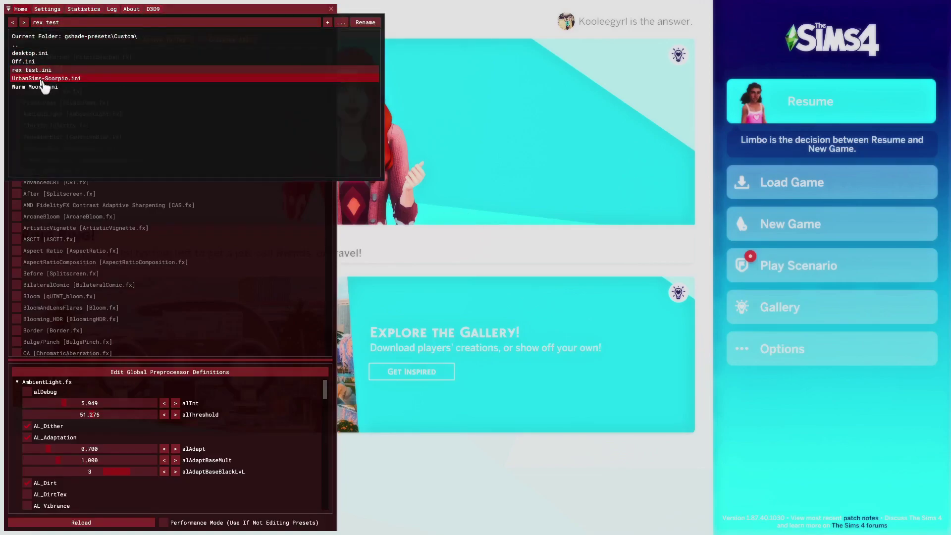
pyautogui.click(42, 85)
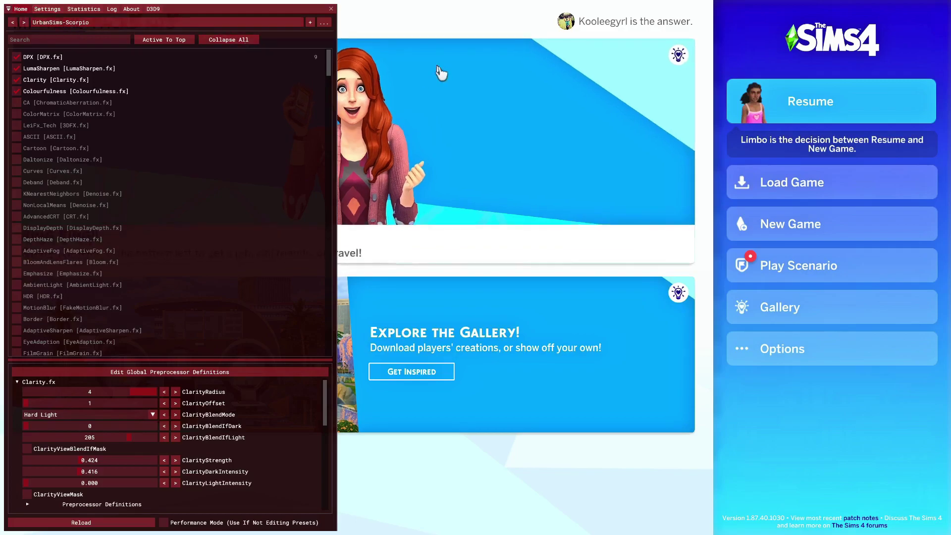
pyautogui.press('Home')
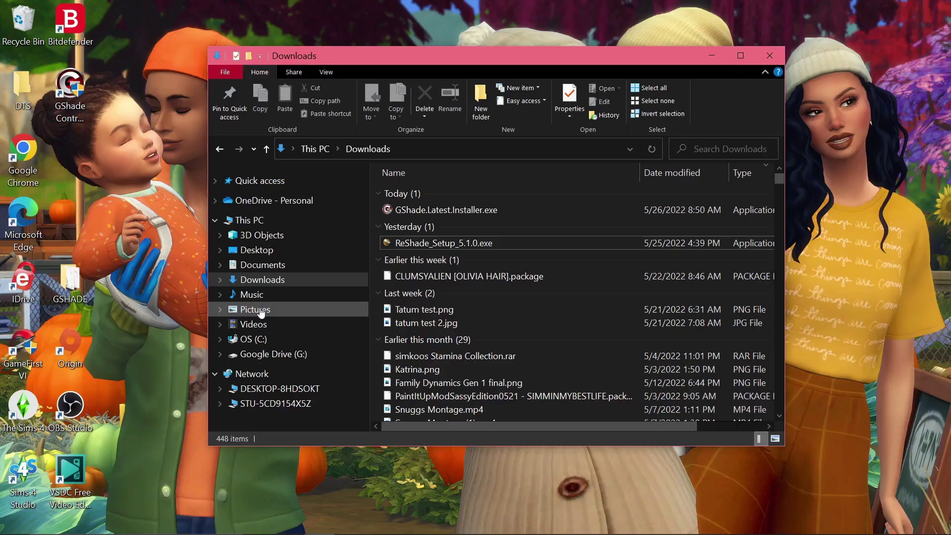
# Open the Pictures folder in File Explorer.
pyautogui.click(289, 307)
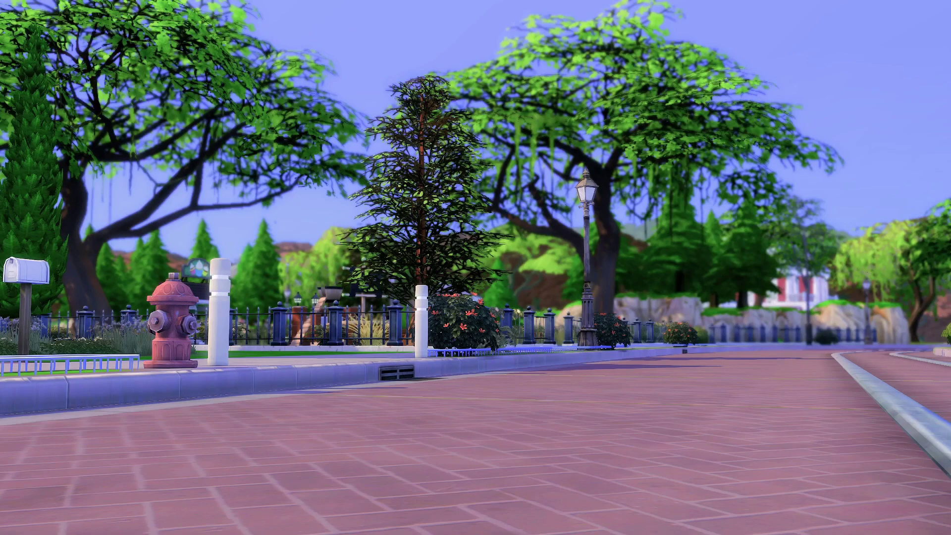
# In The Sims 4 street scene, toggle MXAOFFXIV and MXAO on and off in the utopiaskies preset to compare their shading.
pyautogui.press('Home')
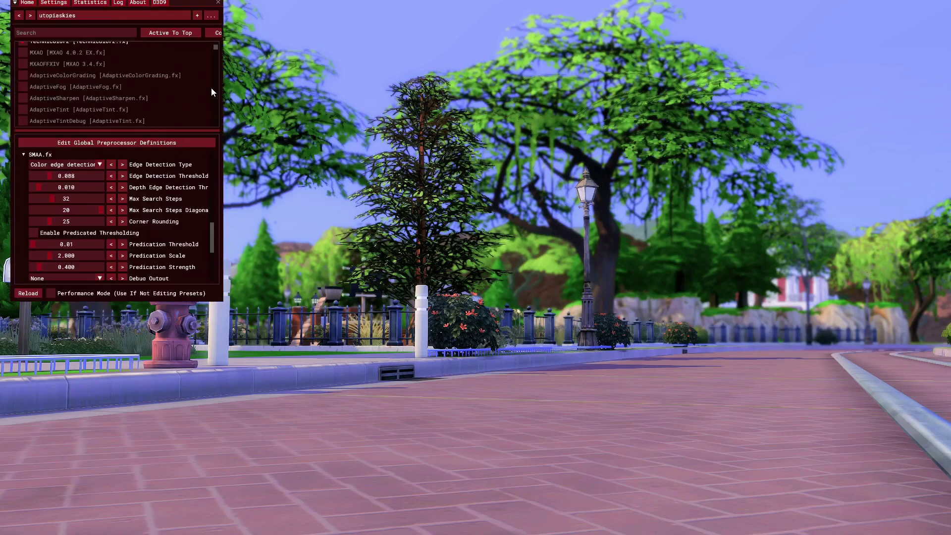
pyautogui.click(96, 64)
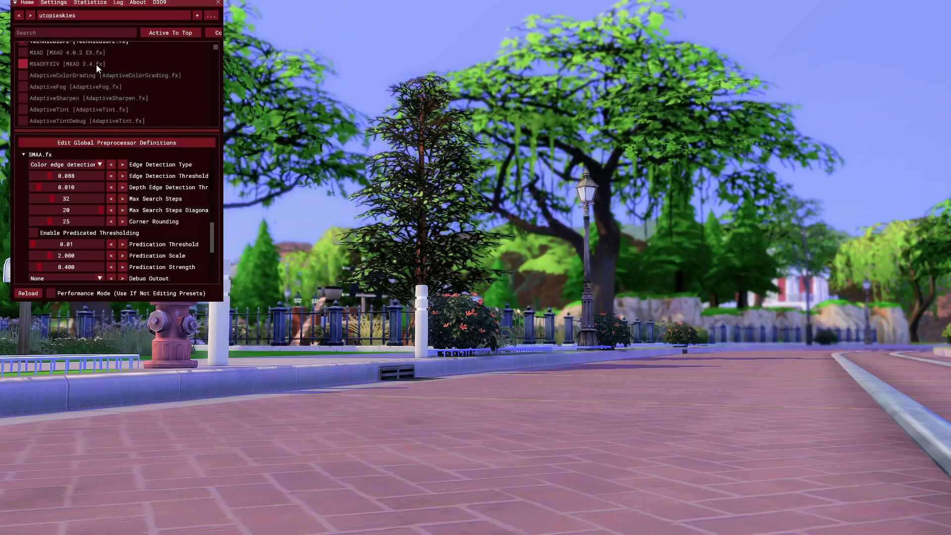
pyautogui.click(96, 64)
pyautogui.click(96, 64)
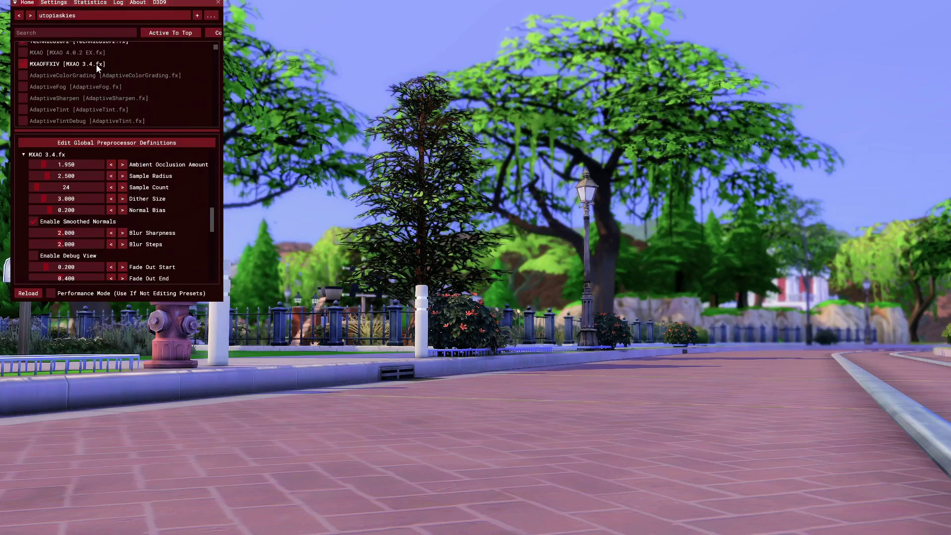
pyautogui.click(96, 65)
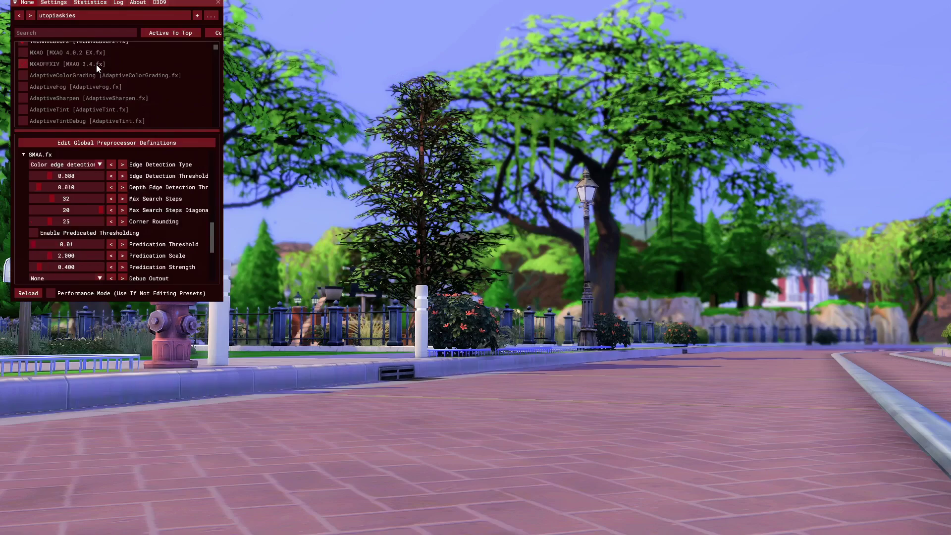
pyautogui.click(96, 54)
pyautogui.click(96, 55)
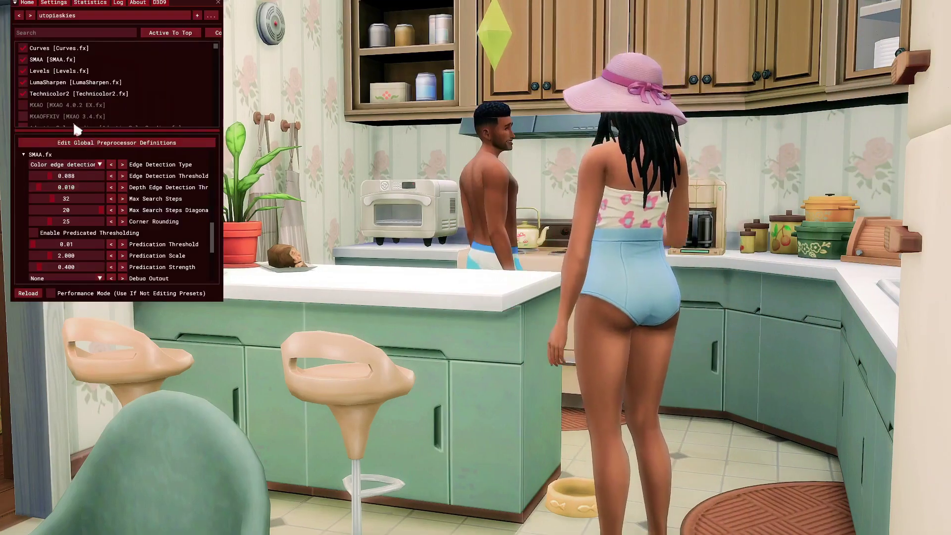
# In the kitchen scene, switch MXAOFFXIV and MXAO on and off in turn under the utopiaskies preset to compare them.
pyautogui.click(72, 119)
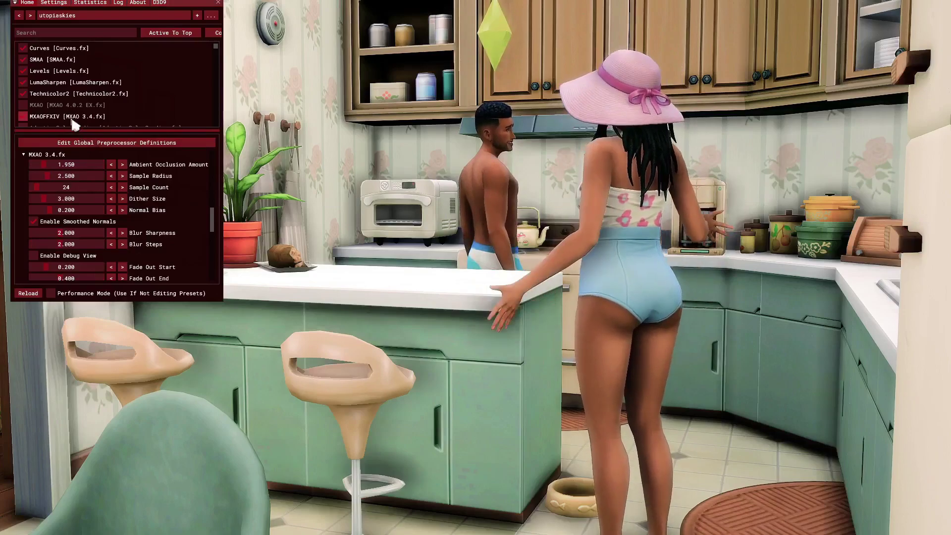
pyautogui.click(72, 116)
pyautogui.click(76, 104)
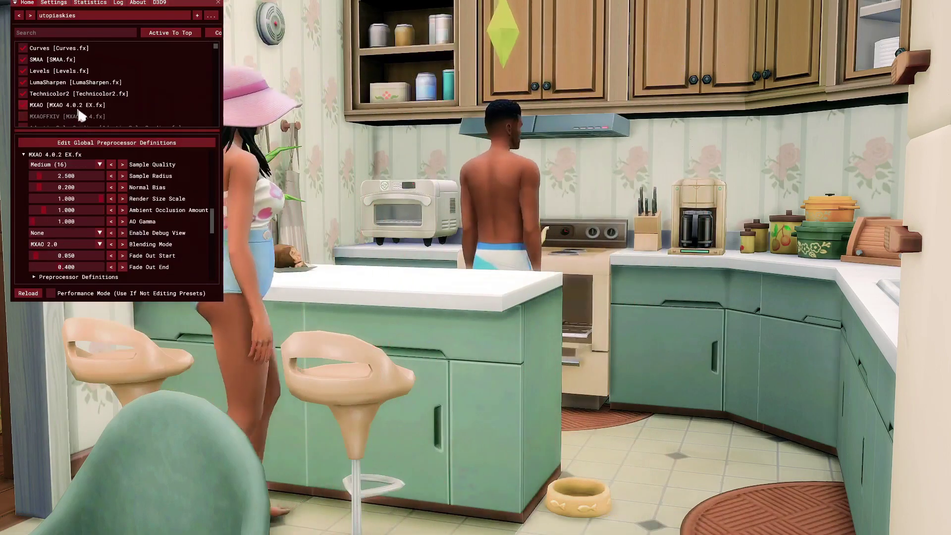
pyautogui.click(76, 105)
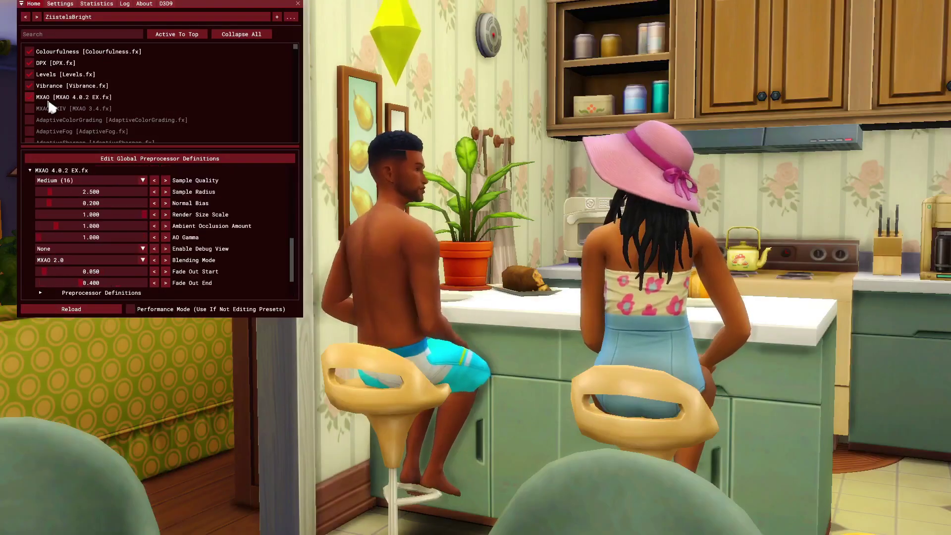
# With the ZiistelsBright preset, turn MXAO off, then switch MXAOFFXIV on and off to compare the shadows.
pyautogui.click(49, 99)
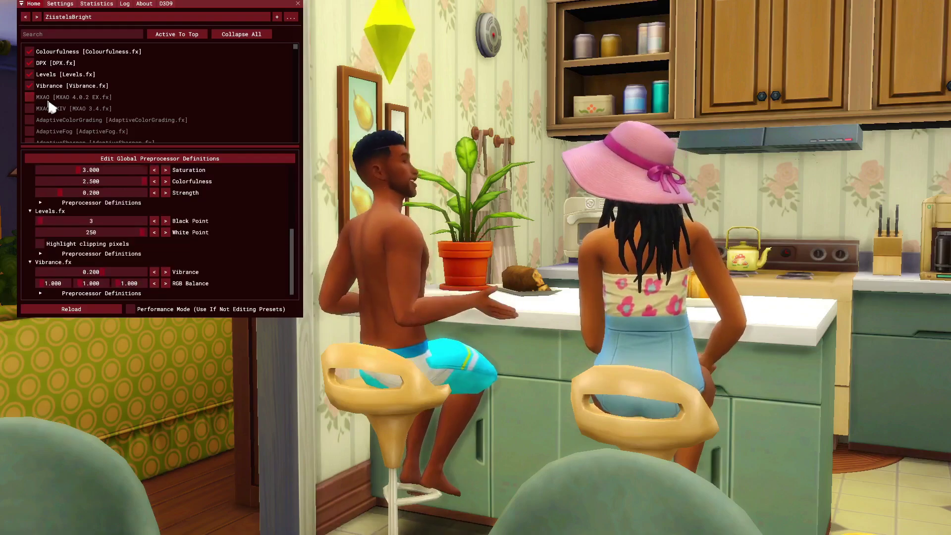
pyautogui.click(53, 110)
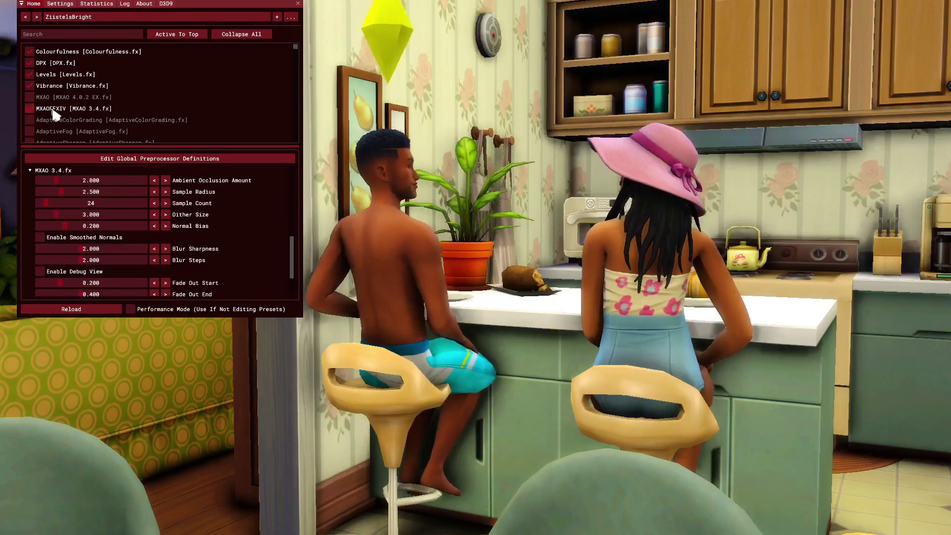
pyautogui.click(53, 110)
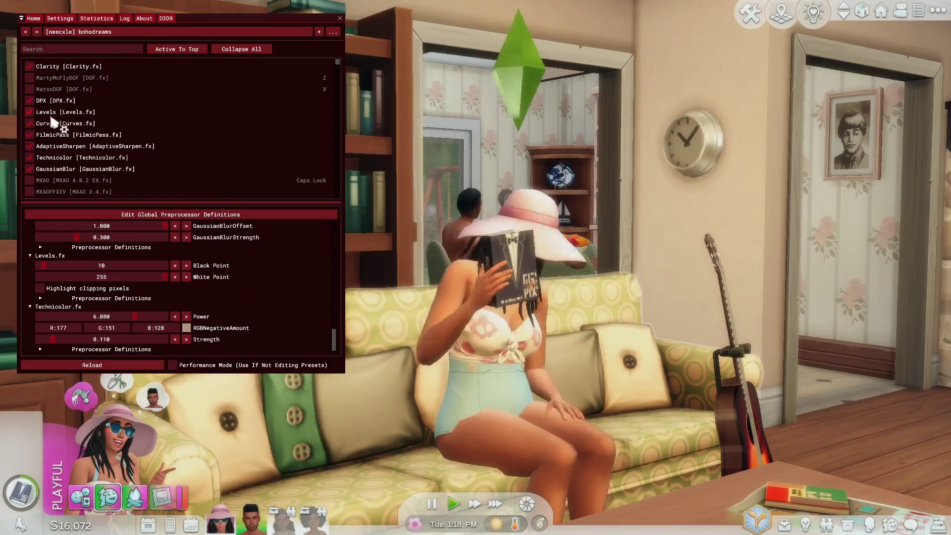
# With the [neecxle] bohodreams preset in the living room, toggle MXAO and MXAOFFXIV on and off to compare them.
pyautogui.click(66, 179)
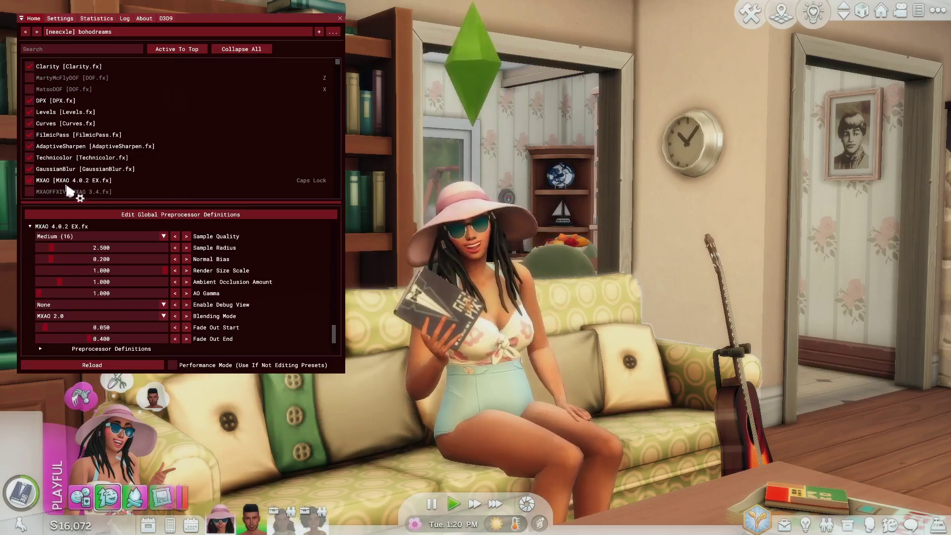
pyautogui.click(67, 183)
pyautogui.click(67, 182)
pyautogui.click(68, 192)
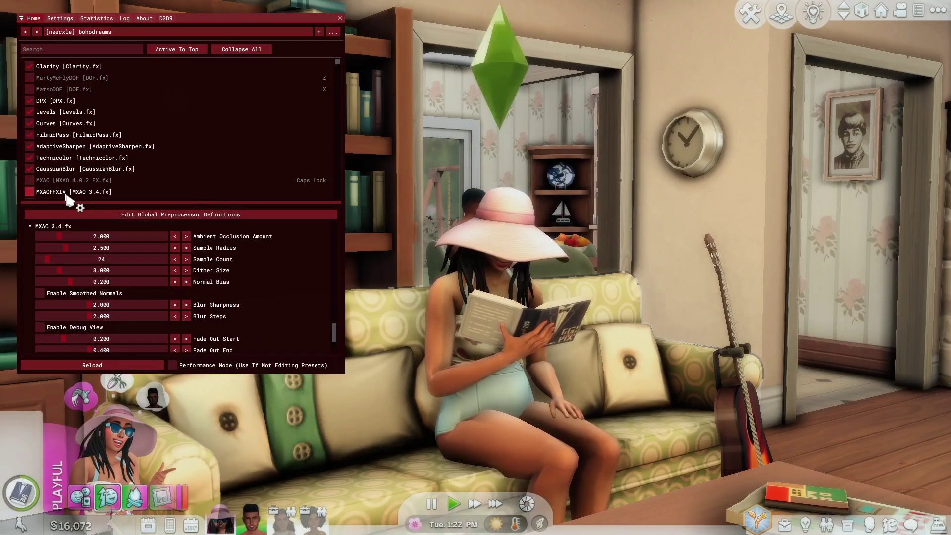
pyautogui.click(67, 193)
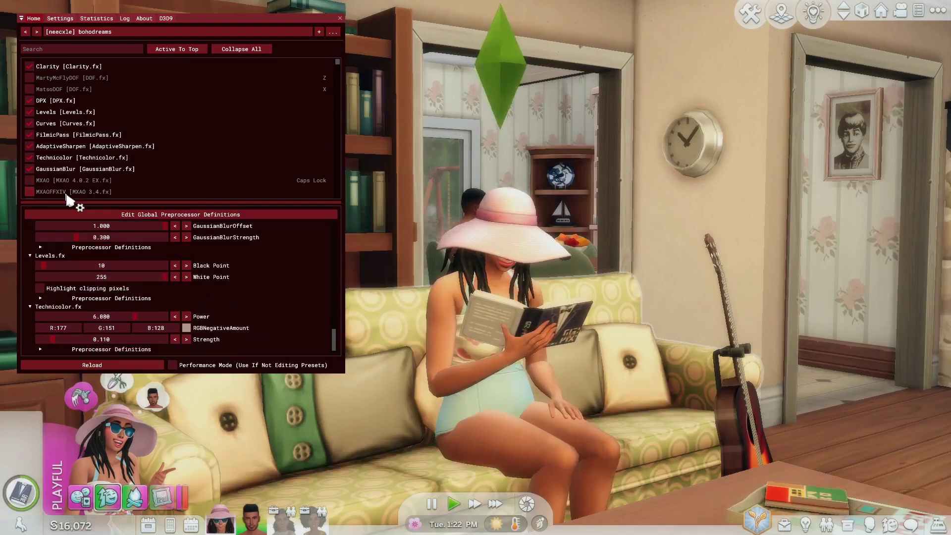
# Toggle the MatsoDOF and MartyMcFlyDOF depth-of-field effects on and off to compare the background blur.
pyautogui.click(59, 91)
pyautogui.click(59, 90)
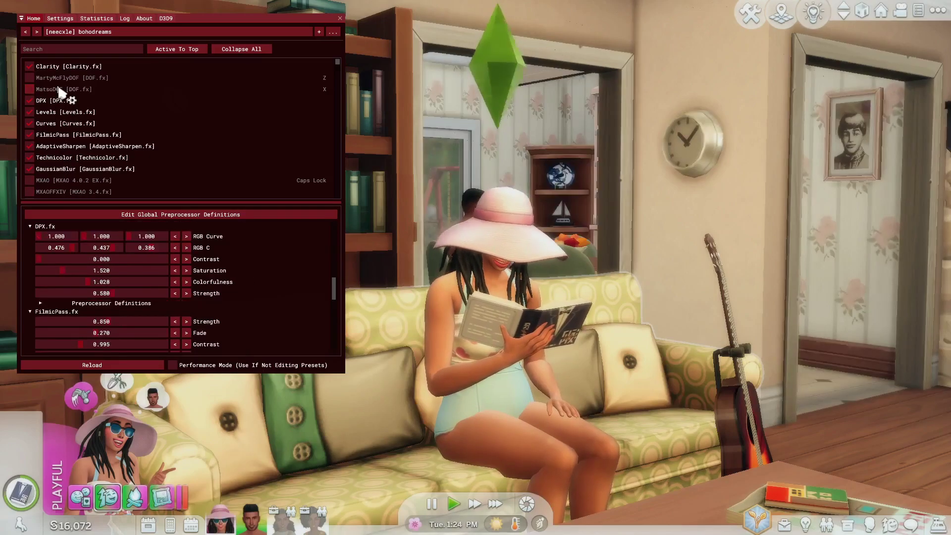
pyautogui.click(64, 79)
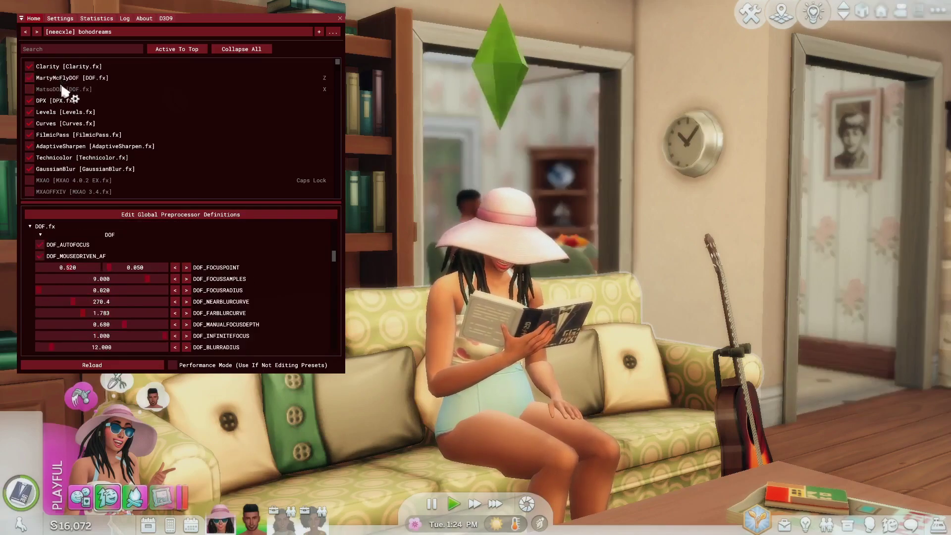
pyautogui.click(60, 81)
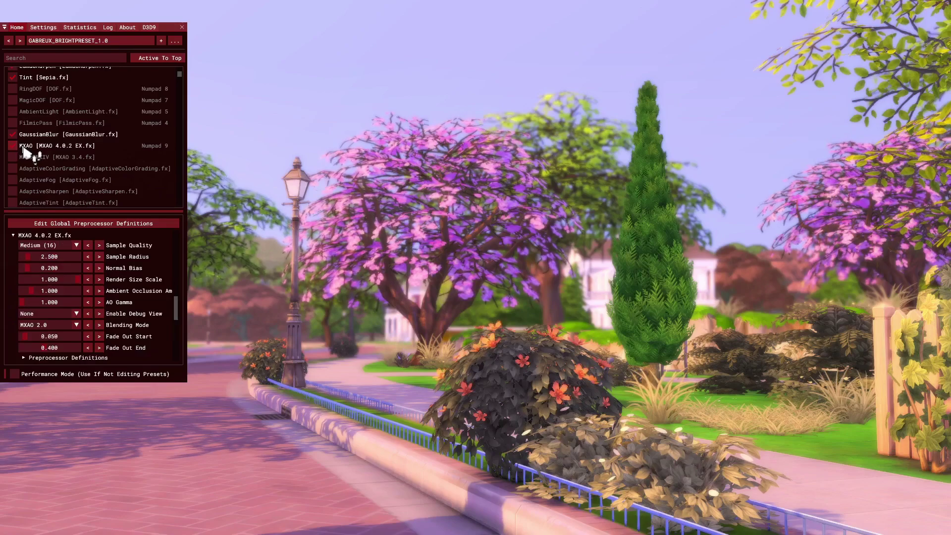
# With the GABREUX_BRIGHTPRESET_1.0 preset, disable MXAO and switch MXAOFFXIV on and off to compare the foliage shading.
pyautogui.click(23, 147)
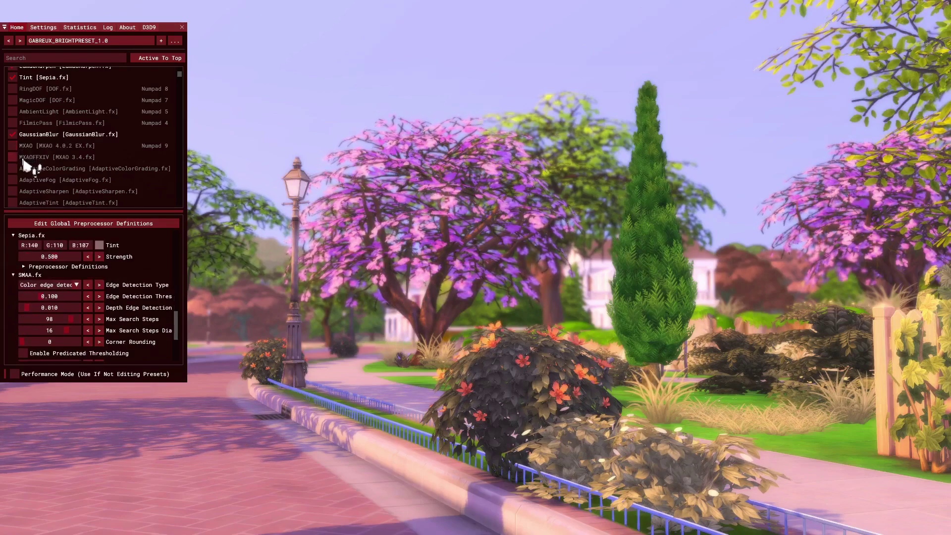
pyautogui.click(24, 158)
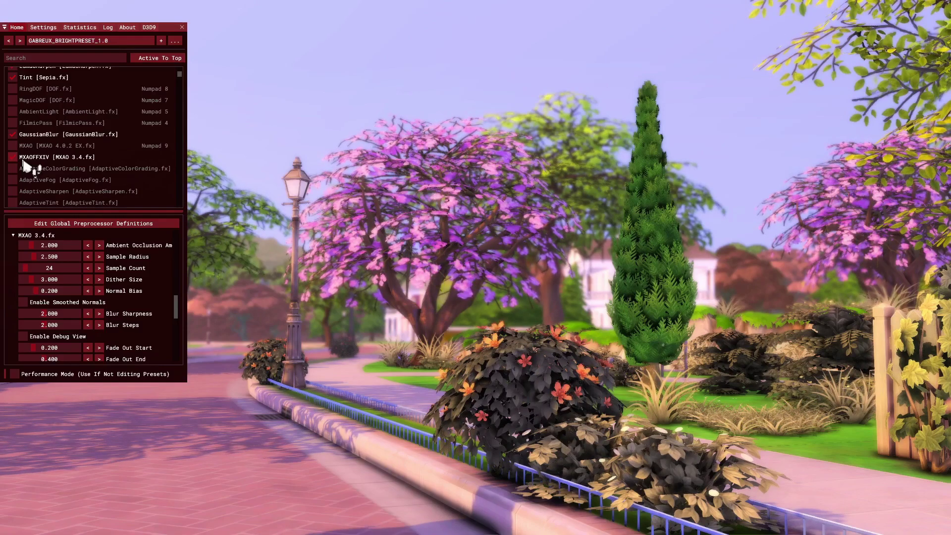
pyautogui.click(23, 158)
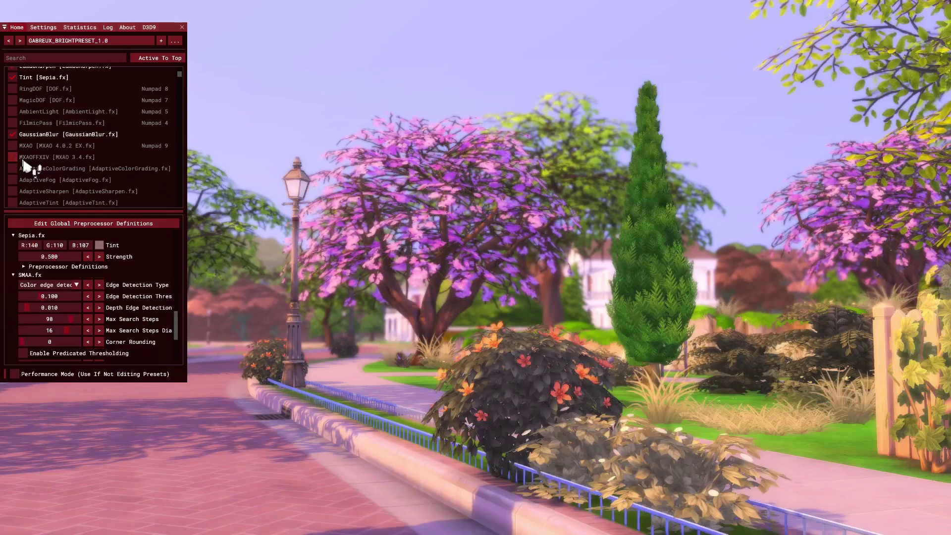